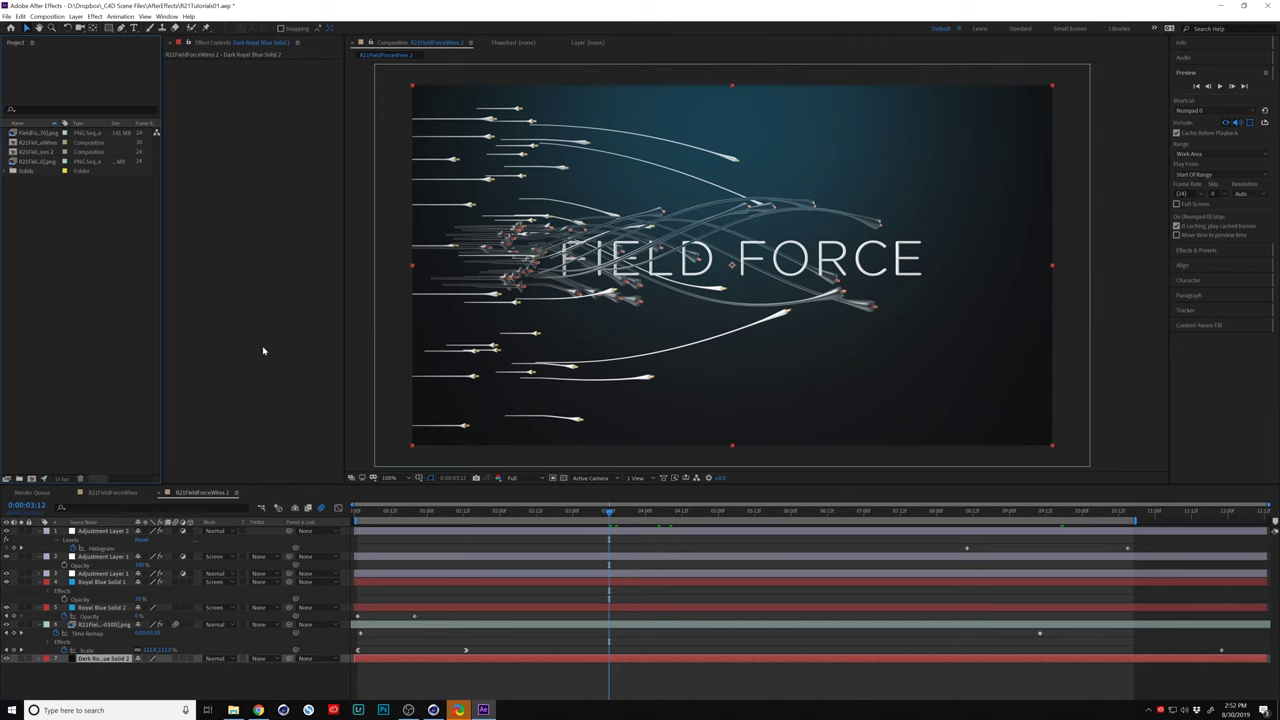
Step: Solo the R21FieldForceWires[0000-0300].png layer, select it, and scrub through the wire animation to 0:00:04:06
left_click(22, 626)
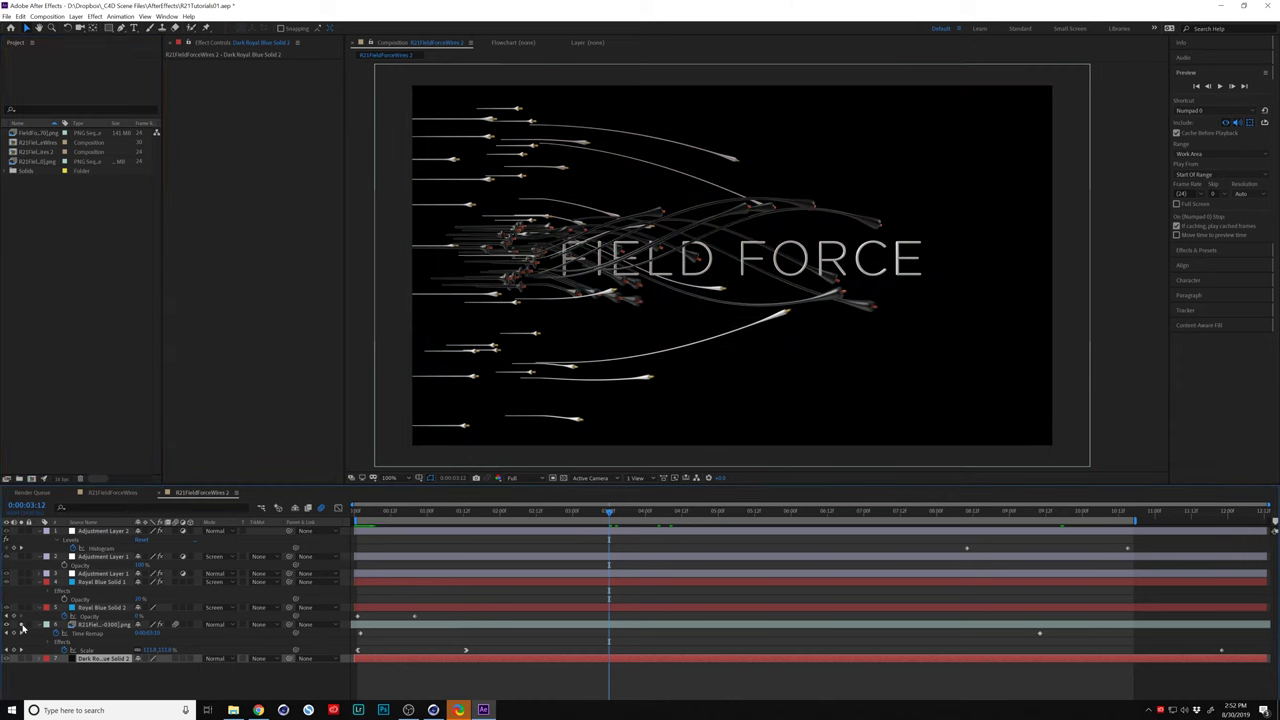
left_click(98, 627)
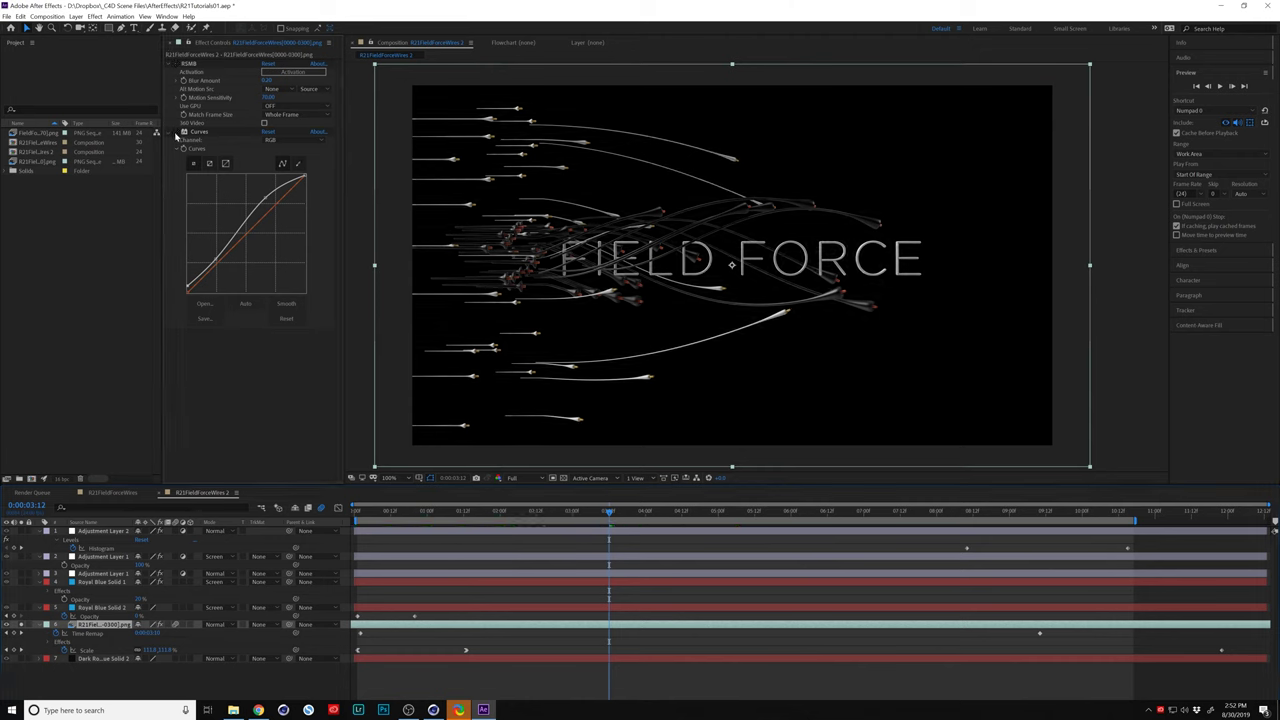
left_click_drag(592, 515, 506, 541)
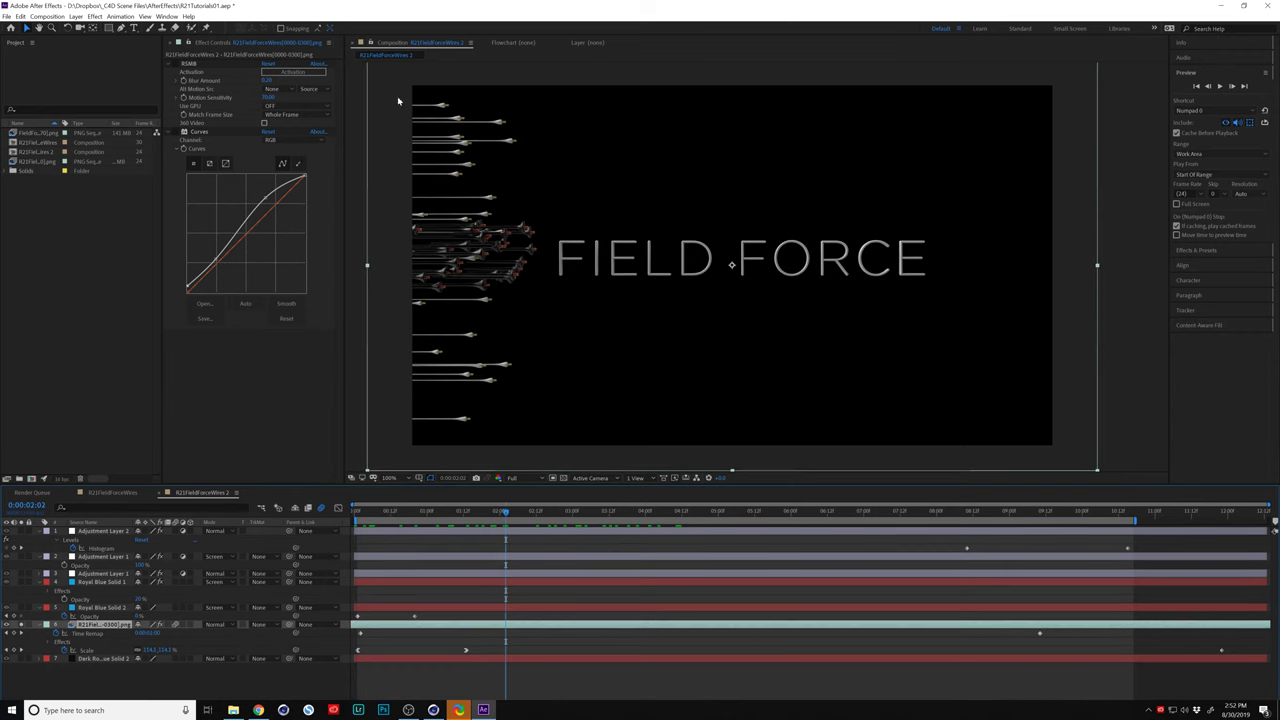
left_click_drag(513, 514, 665, 538)
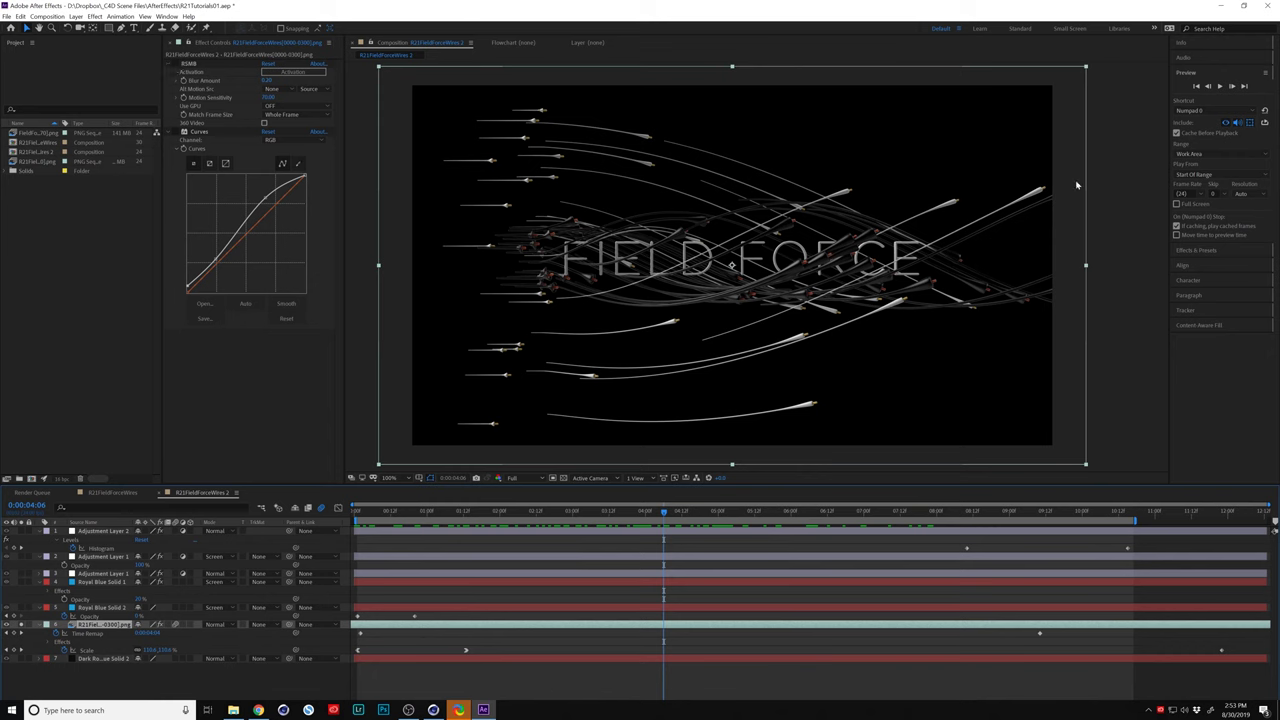
Step: Enable the RSMB effect on the wire sequence layer and switch its Curves effect off and on for comparison
left_click(176, 64)
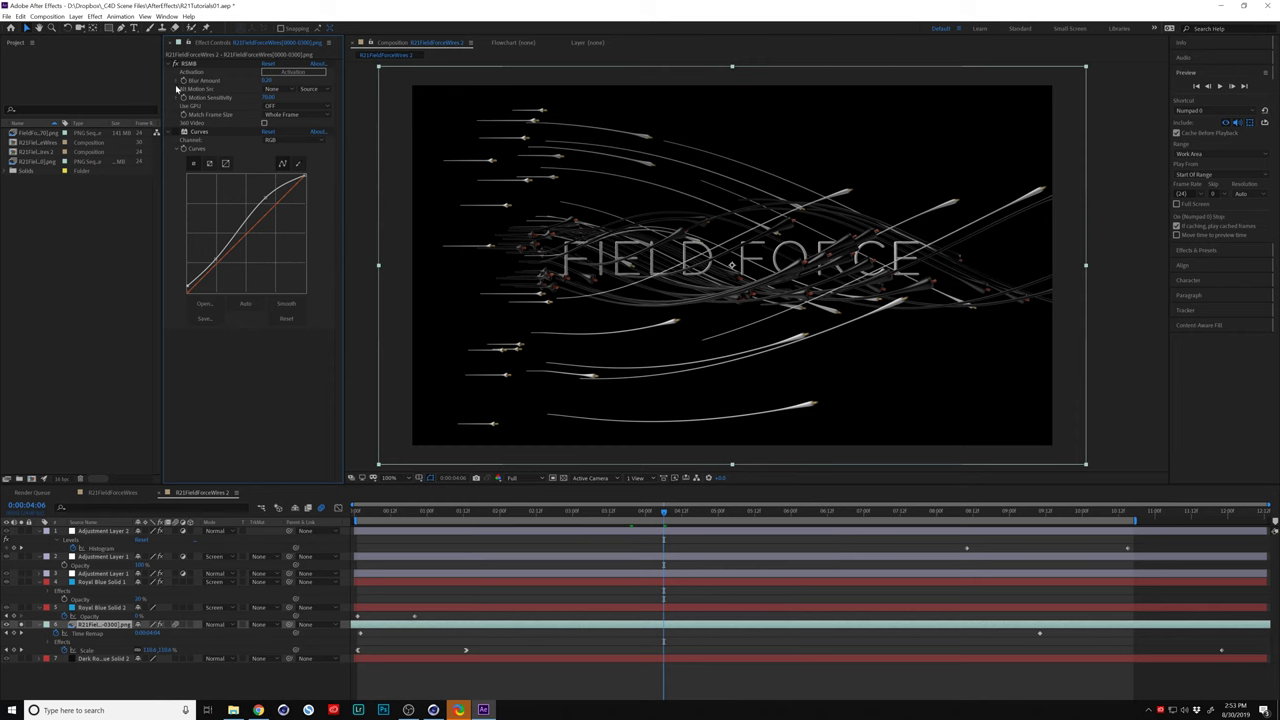
left_click(181, 64)
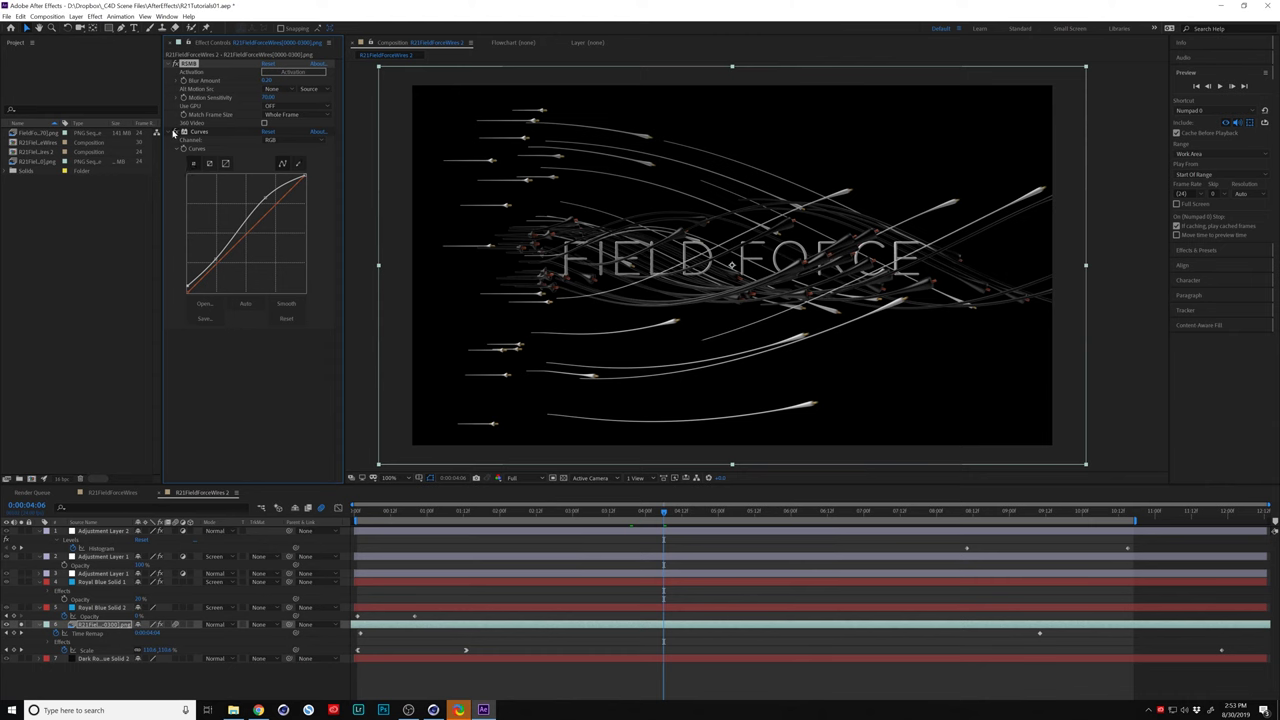
left_click(174, 132)
left_click(174, 132)
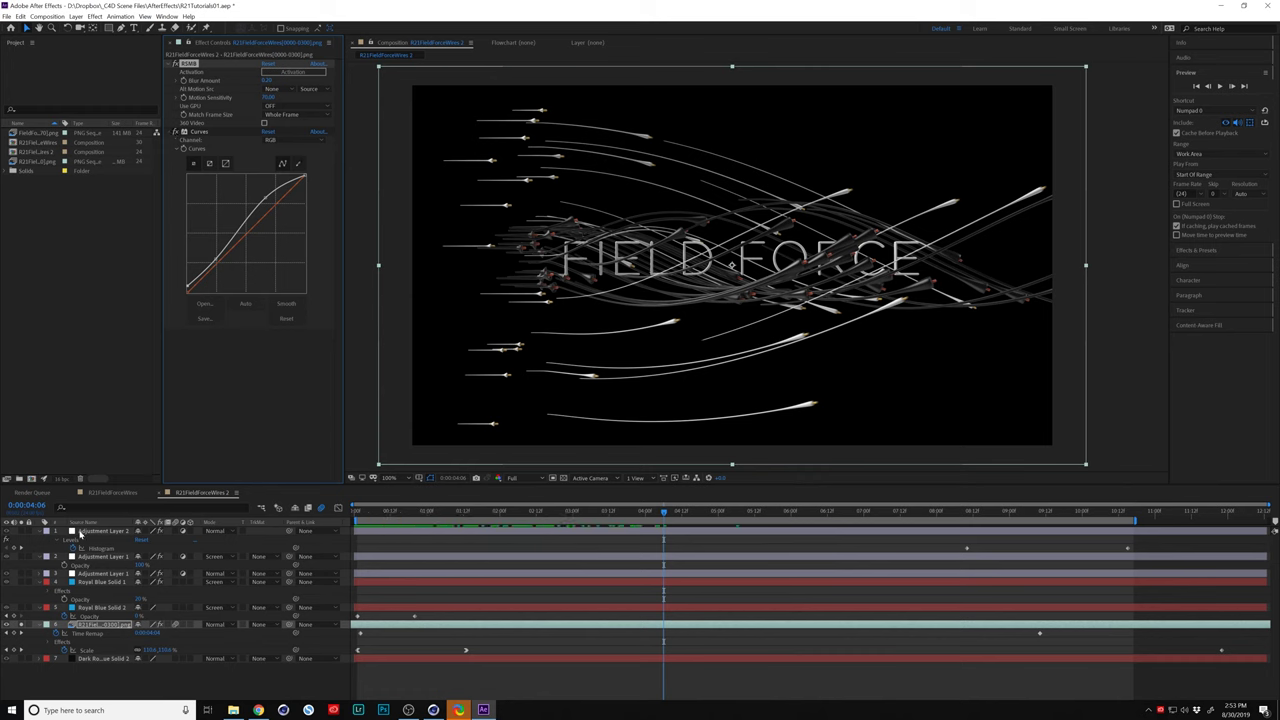
Step: Solo the Dark Royal Blue Solid 2 background layer along with the wires and select it
left_click(22, 660)
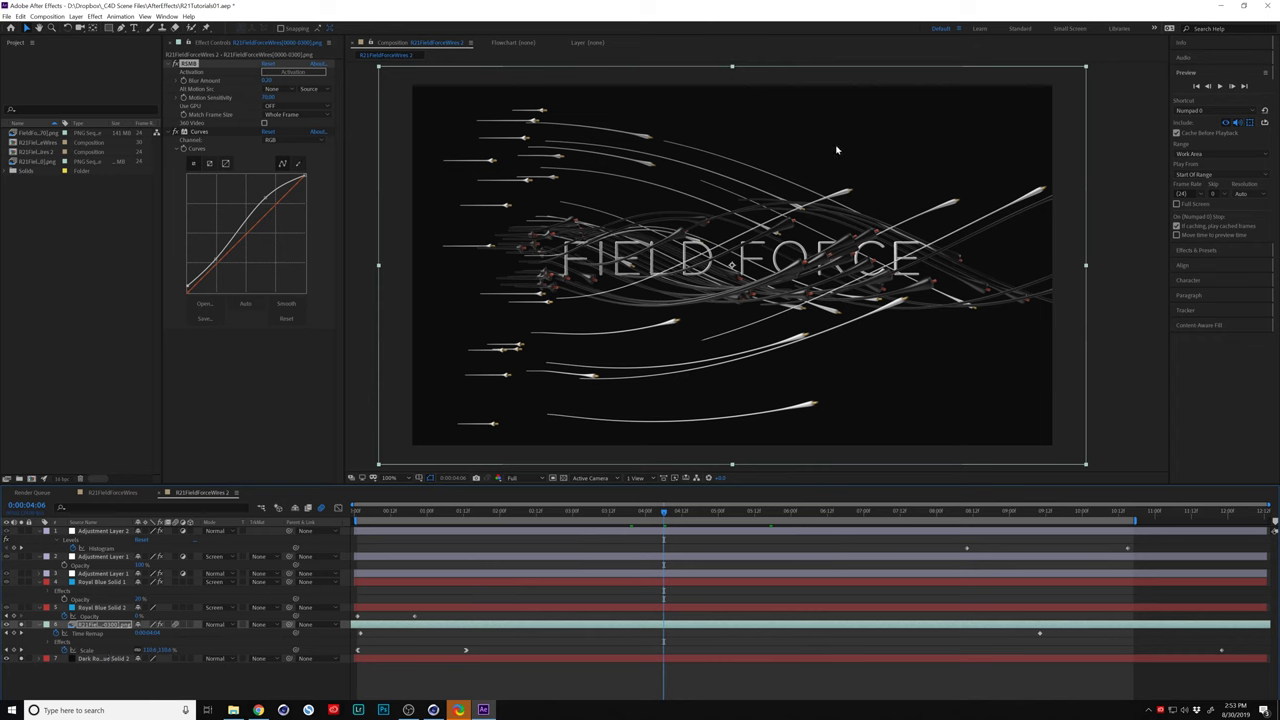
left_click(105, 658)
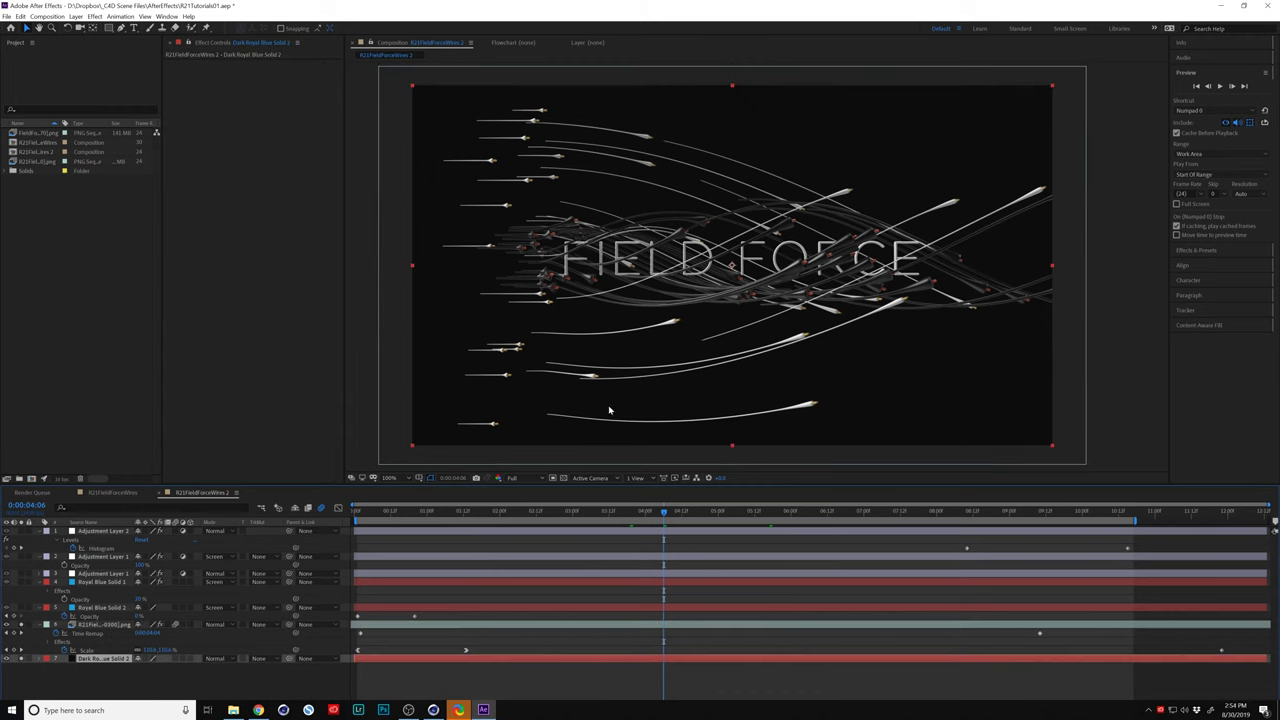
Step: Try a blue and a red colour for the background solid in its Solid Settings
key("ctrl+shift+y")
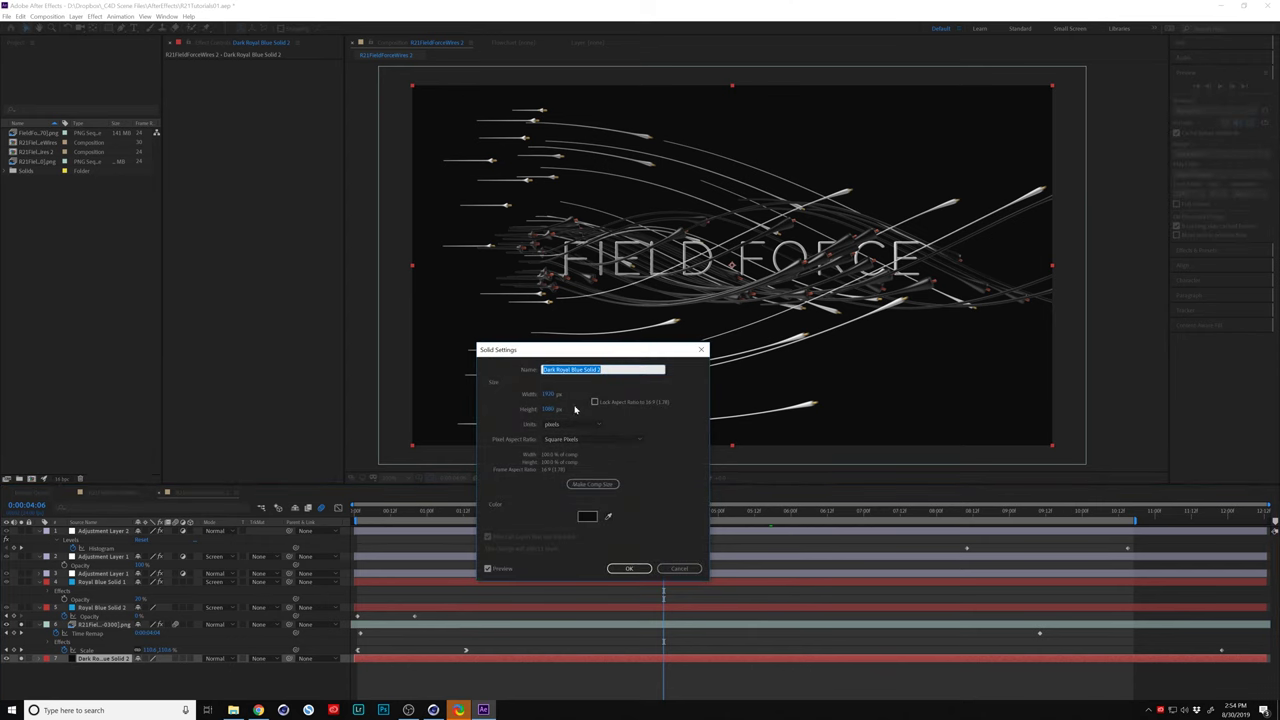
left_click_drag(574, 357, 359, 253)
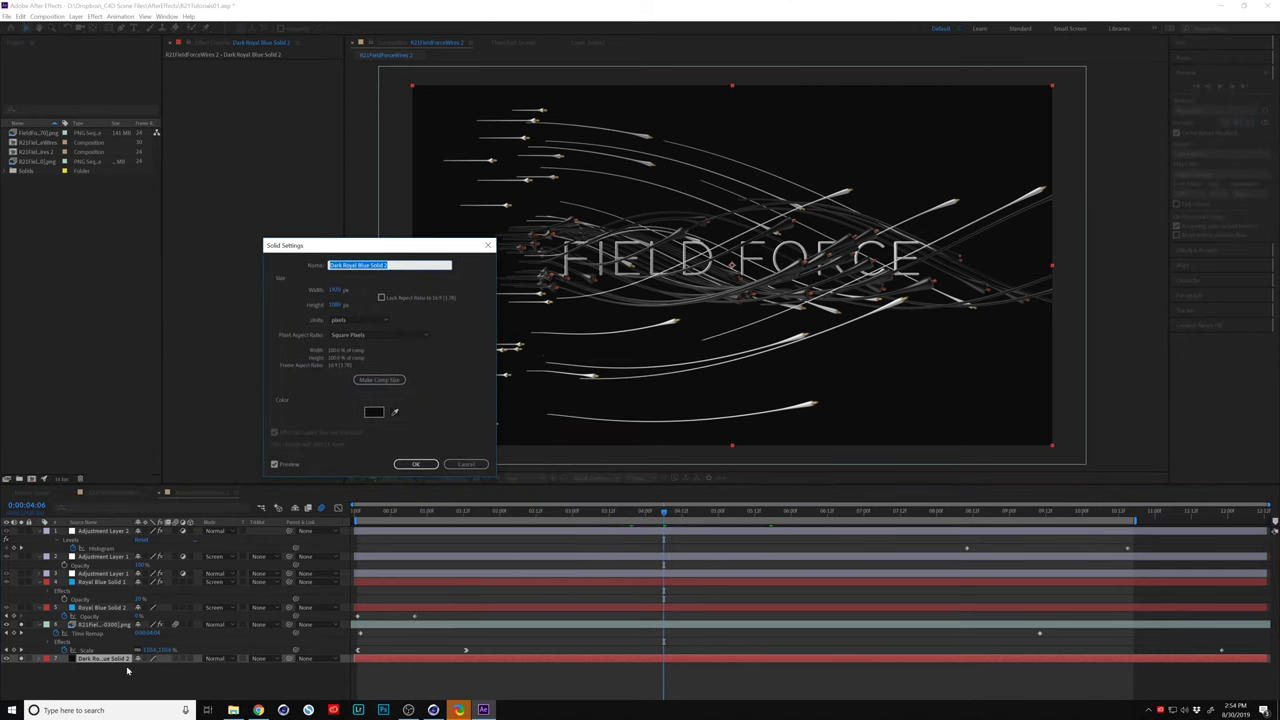
left_click(374, 411)
left_click(614, 335)
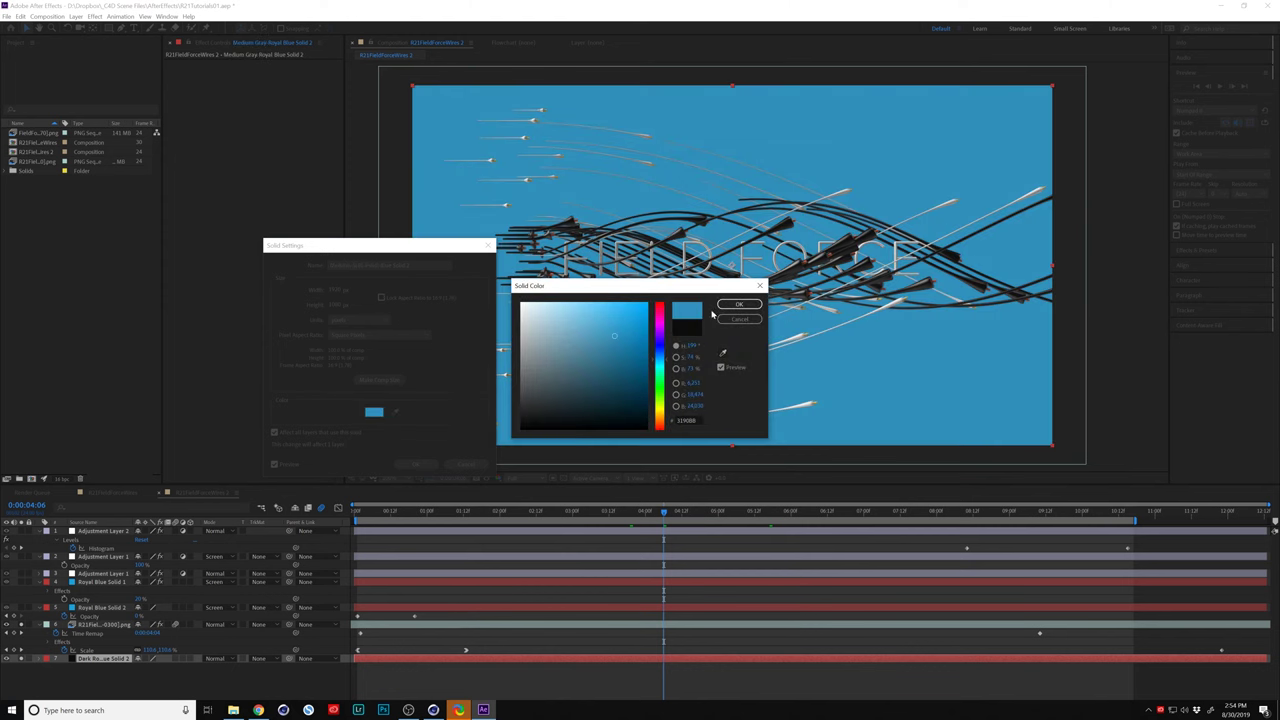
left_click_drag(710, 288, 546, 491)
left_click_drag(494, 530, 451, 529)
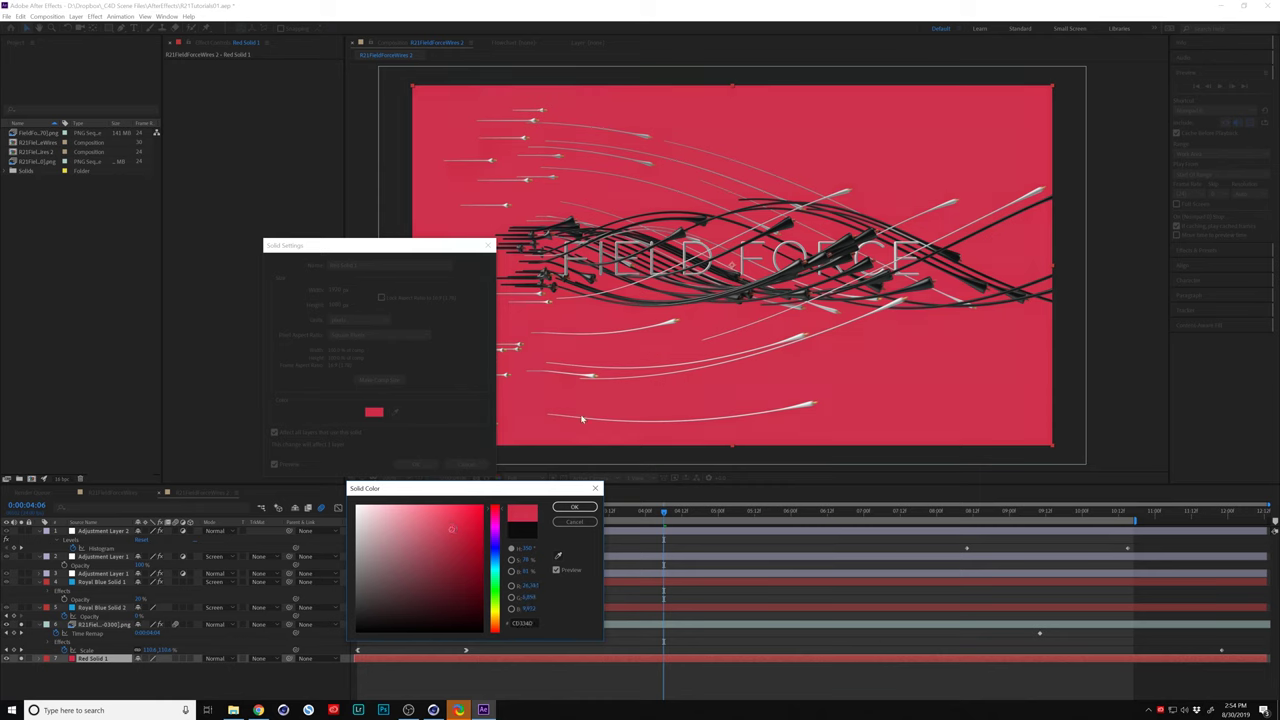
left_click(574, 522)
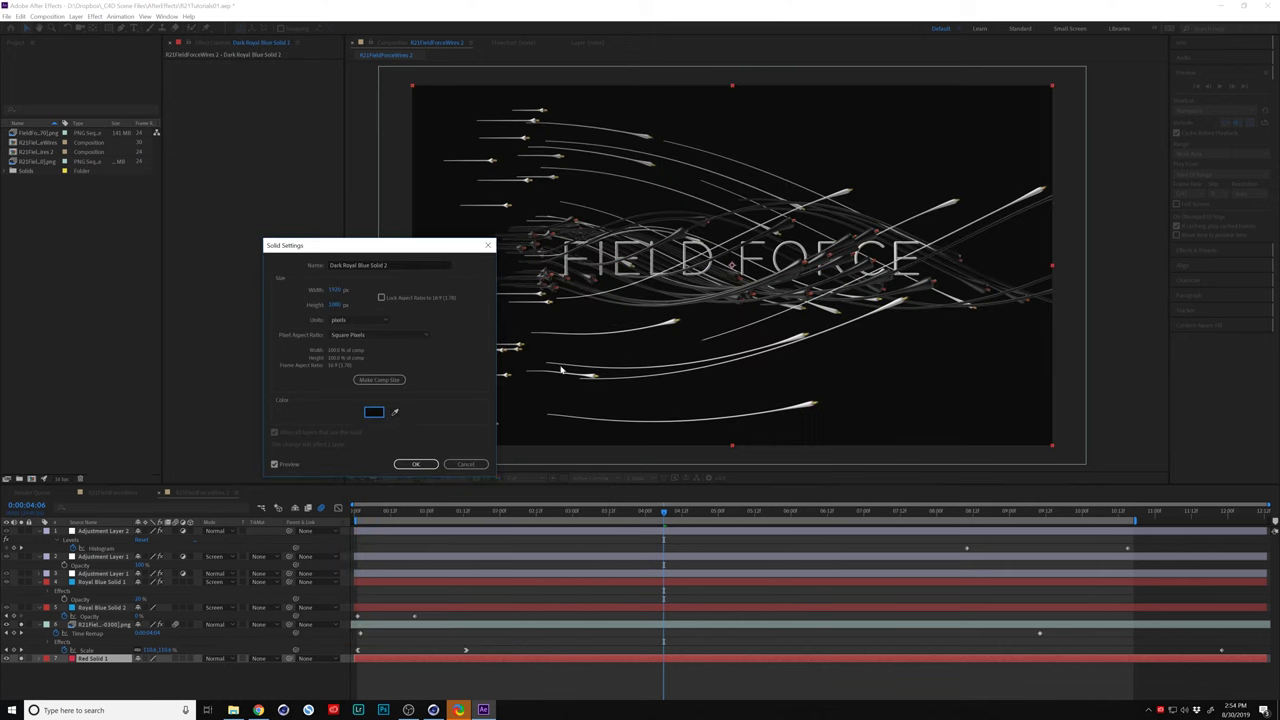
left_click(488, 246)
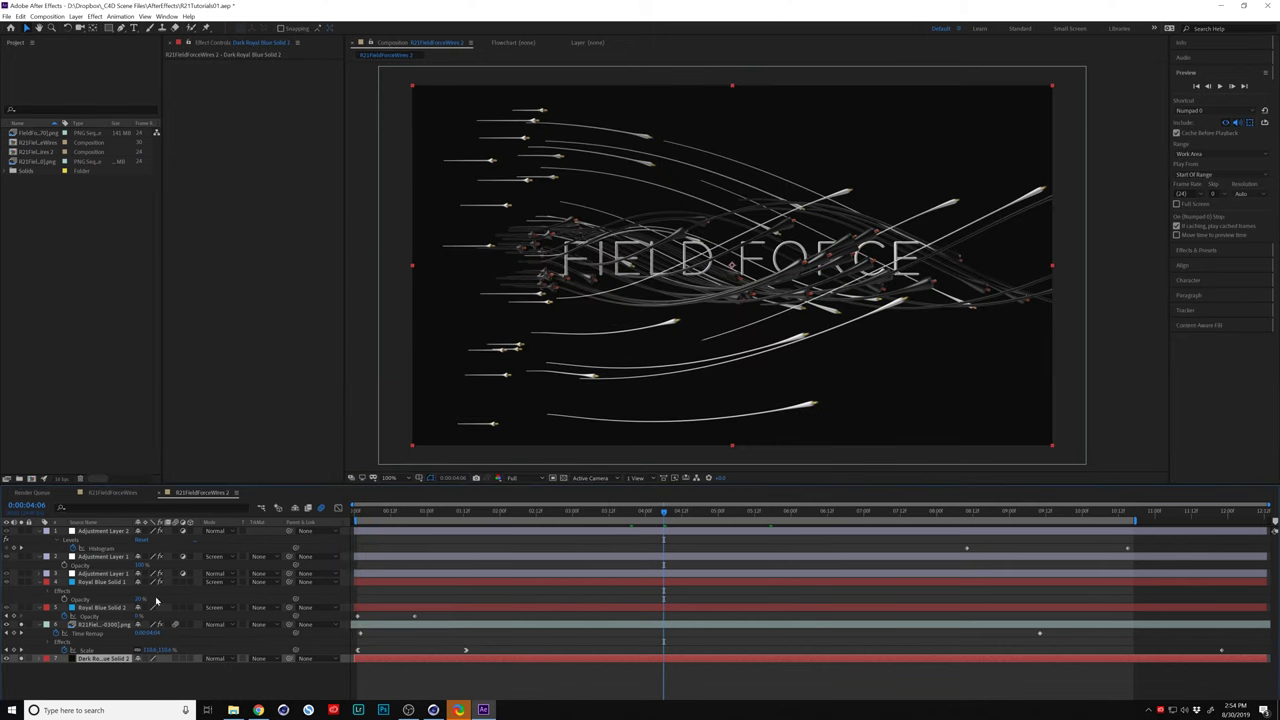
Step: Solo the Royal Blue Solid 2 glow layer and scrub the opening frames, ending at the start of the timeline
left_click(355, 511)
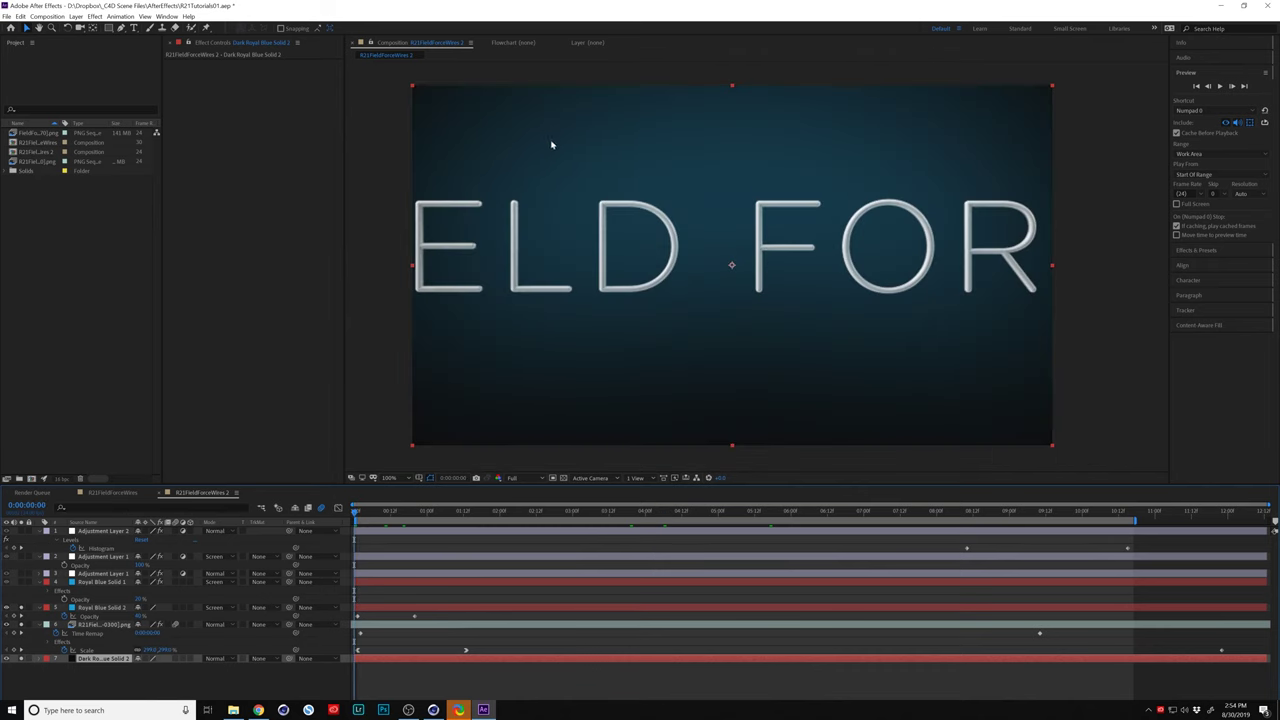
left_click(367, 511)
left_click_drag(391, 513, 356, 511)
left_click(356, 511)
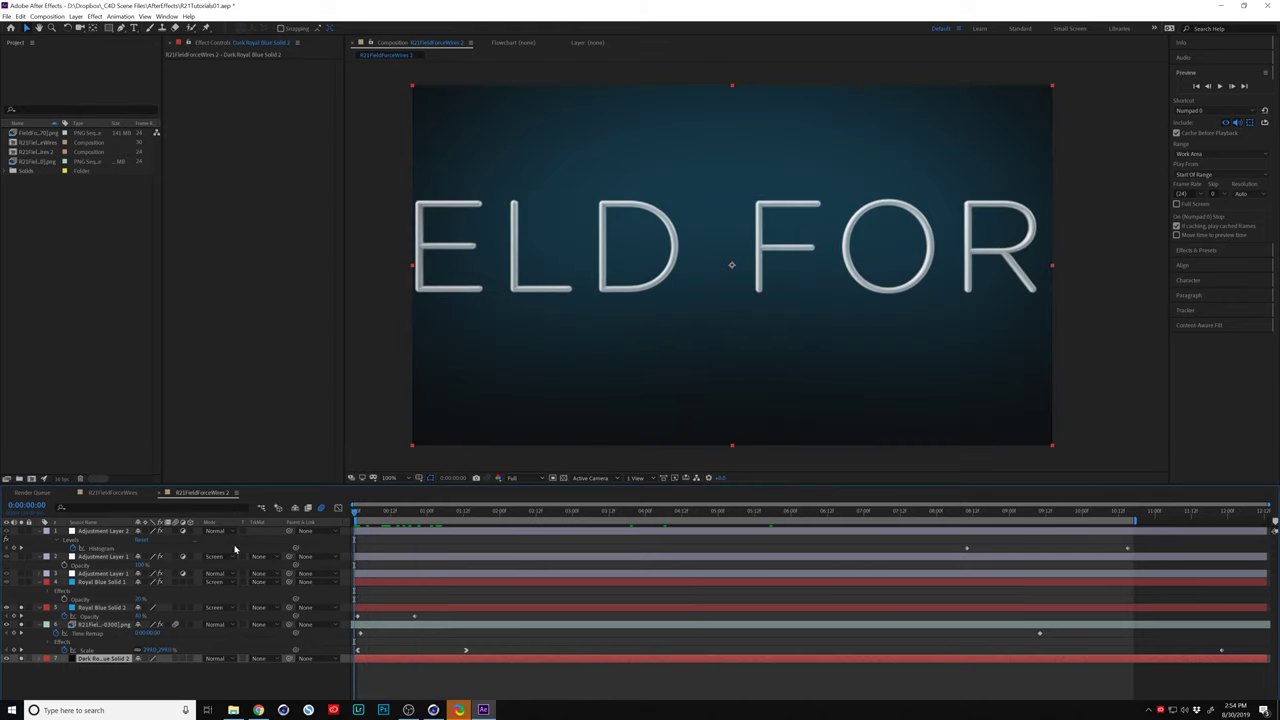
Step: Reveal the Mask Feather setting of Royal Blue Solid 2 to examine its soft-edged mask
left_click(88, 608)
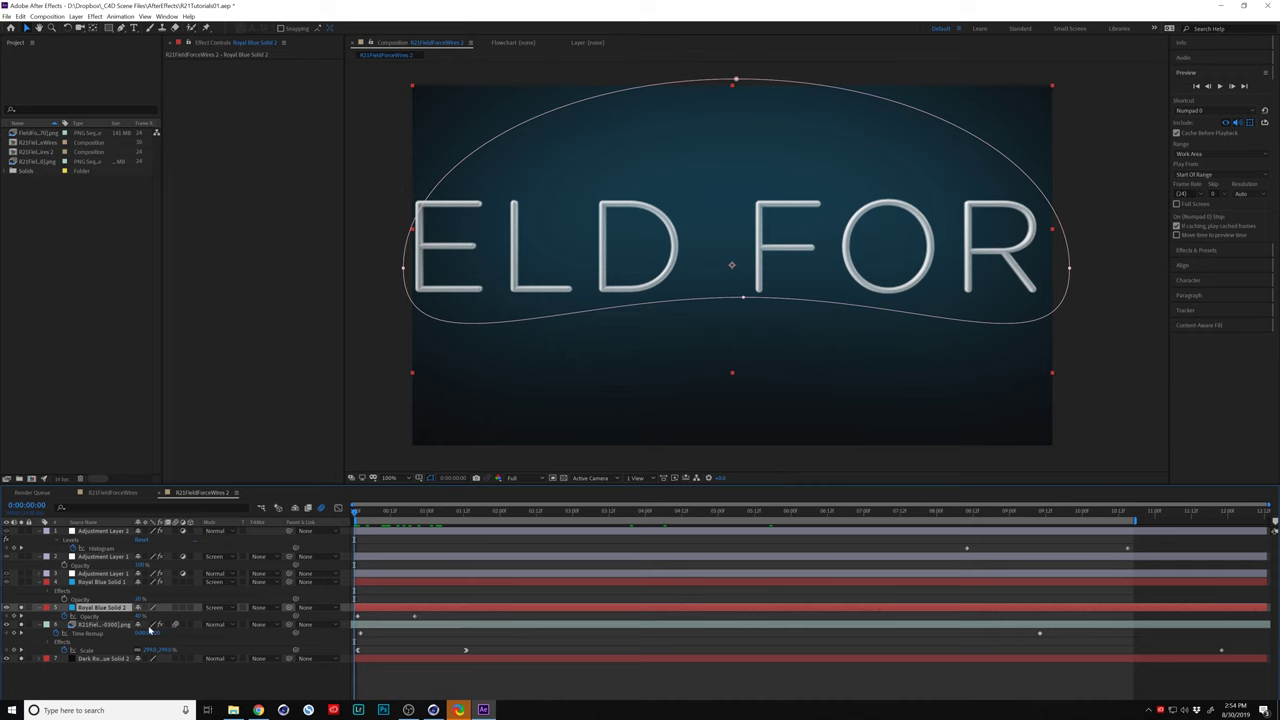
key("f")
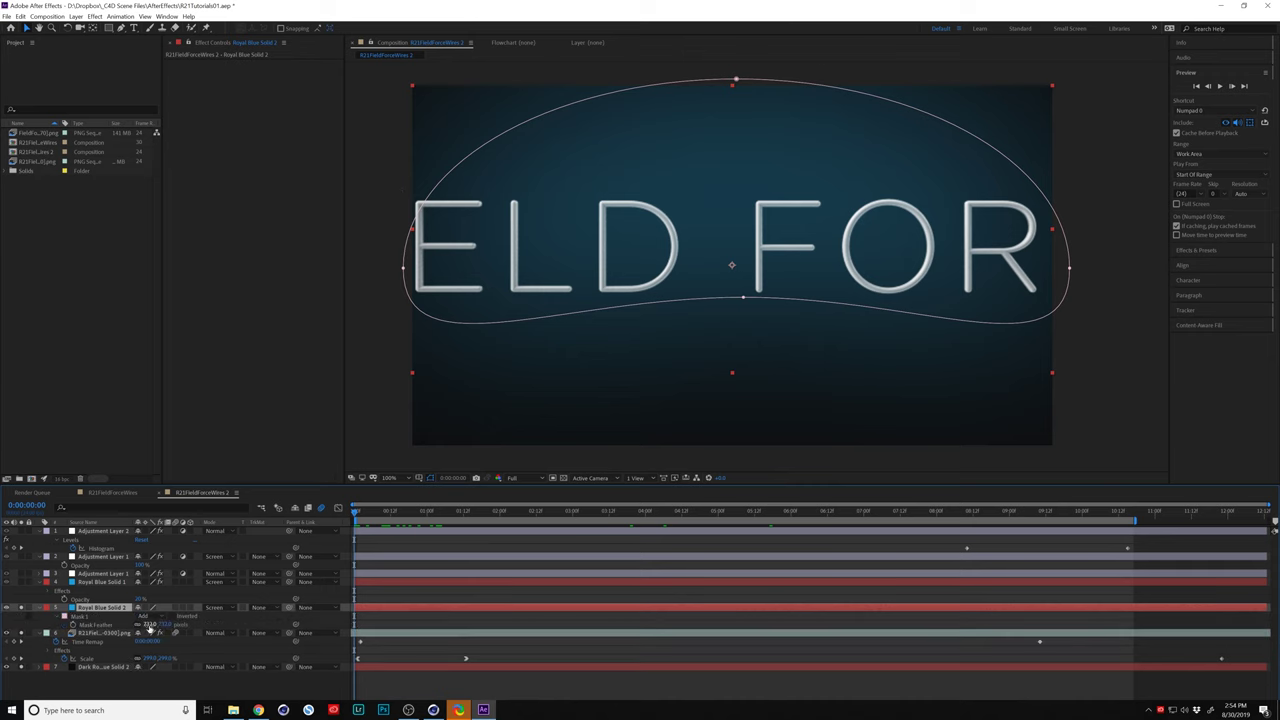
left_click_drag(148, 626, 151, 630)
left_click(222, 609)
Step: End the work area at 0:00:01:18 and preview the opening section with the glow layer
left_click(481, 509)
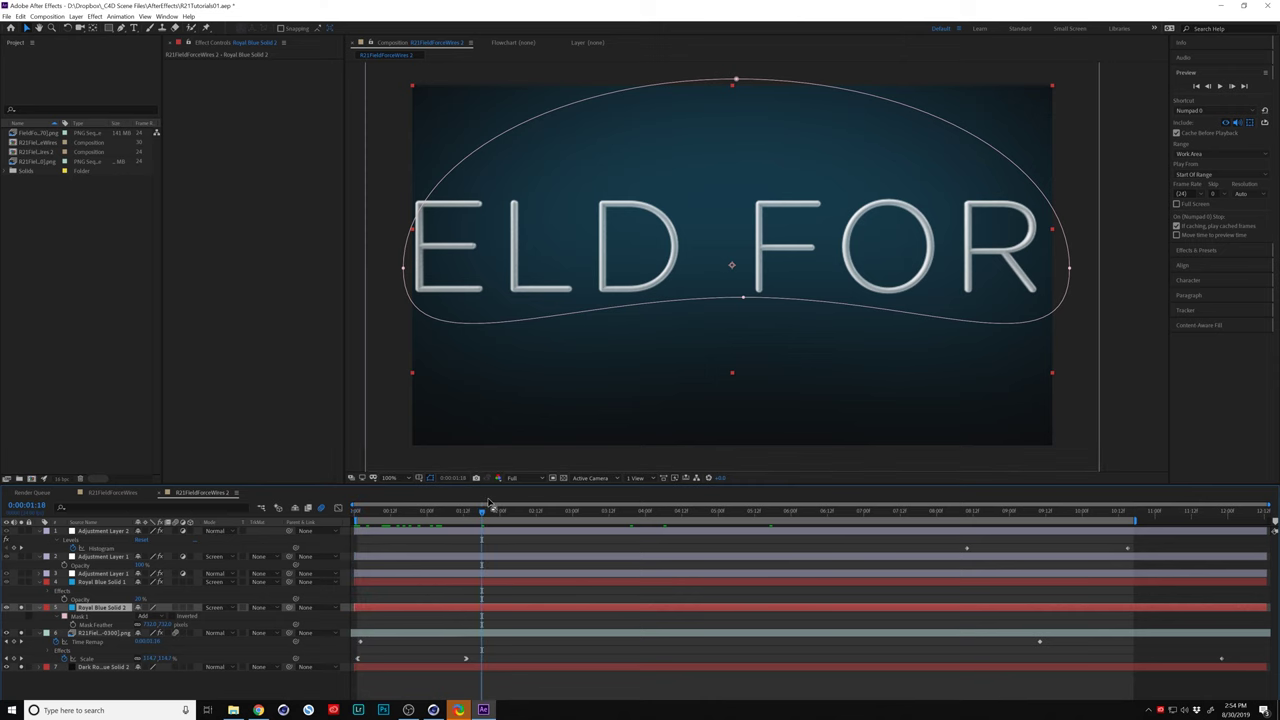
key("space")
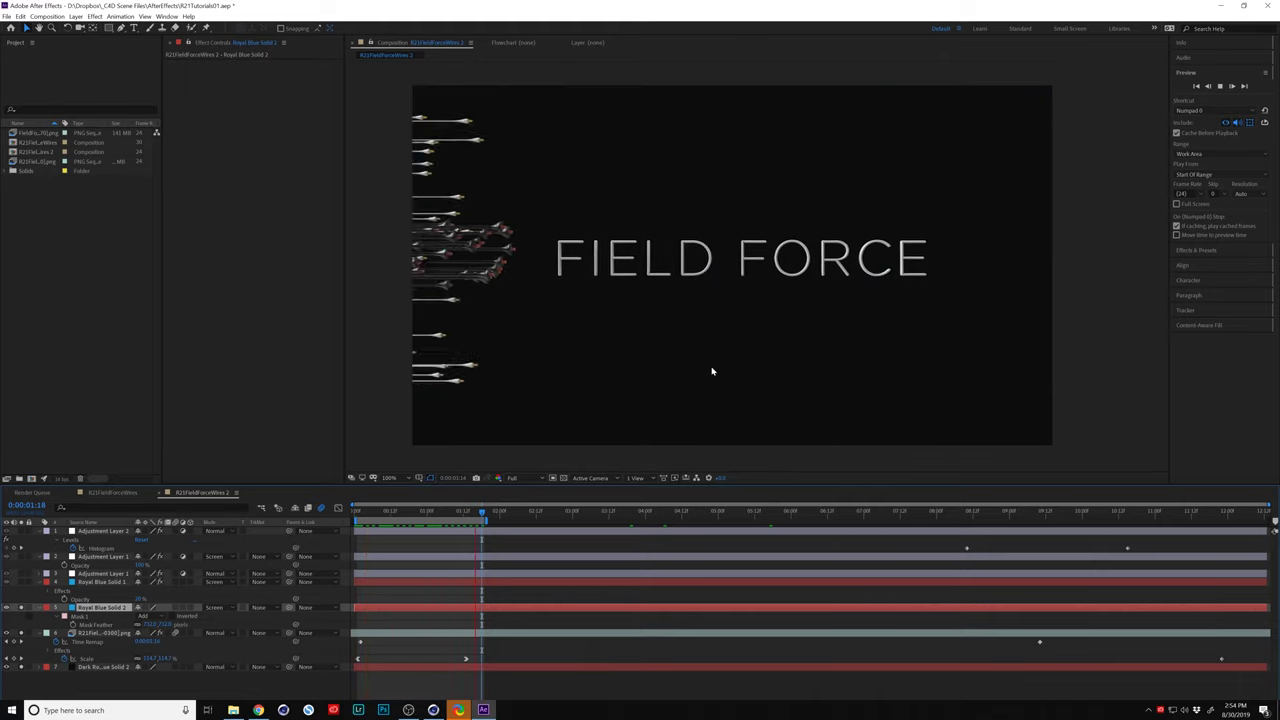
key("space")
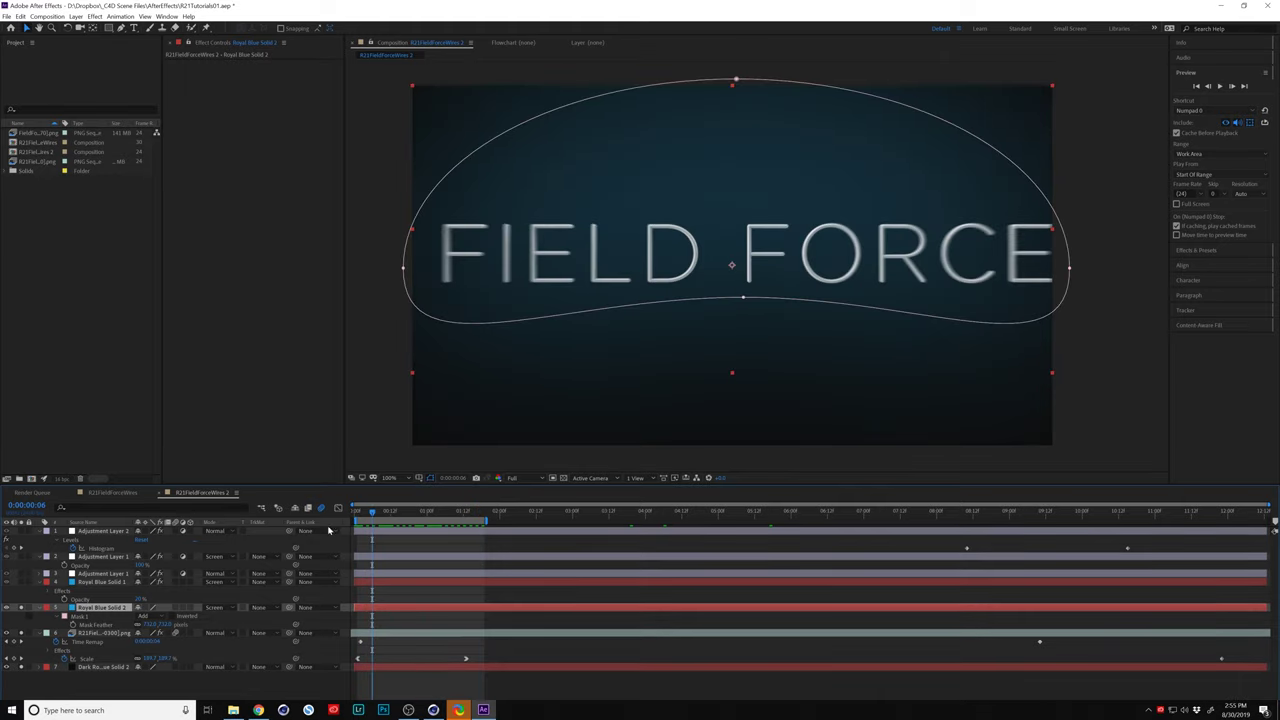
Step: Solo the Royal Blue Solid 1 layer at 0:00:03:14 and examine its glow, then deselect the layer
left_click_drag(598, 512, 615, 511)
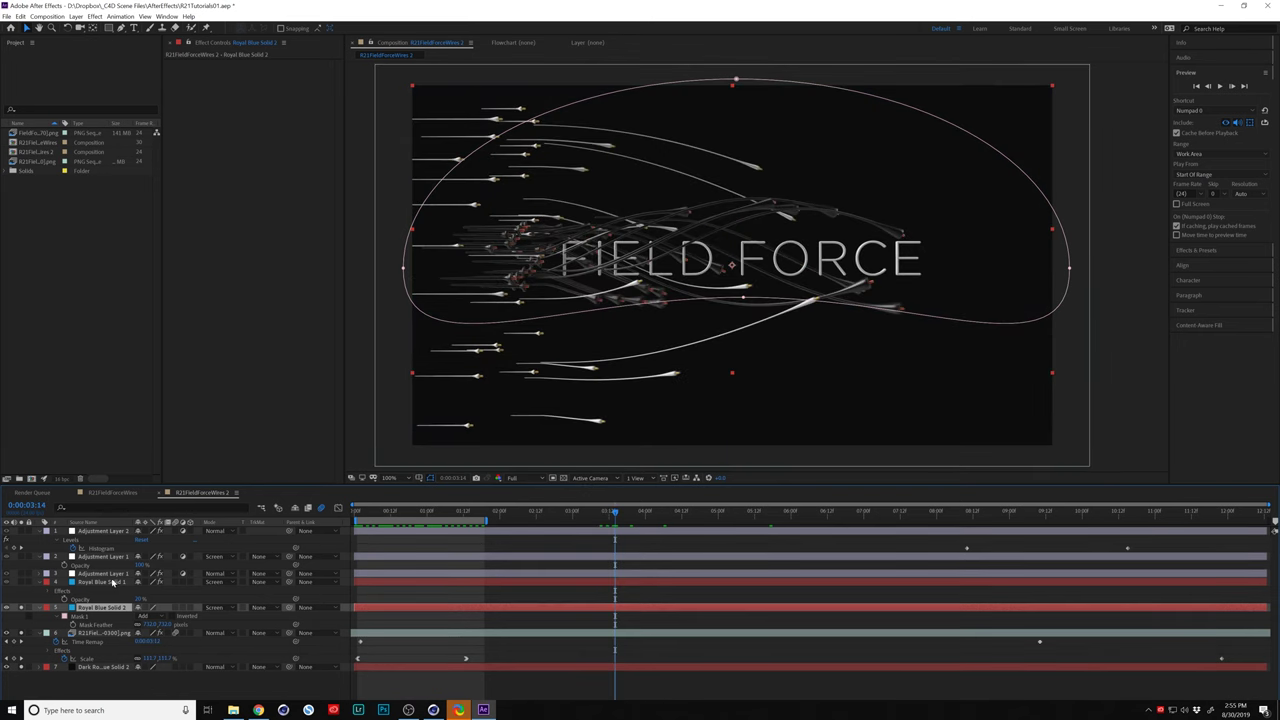
left_click(110, 582)
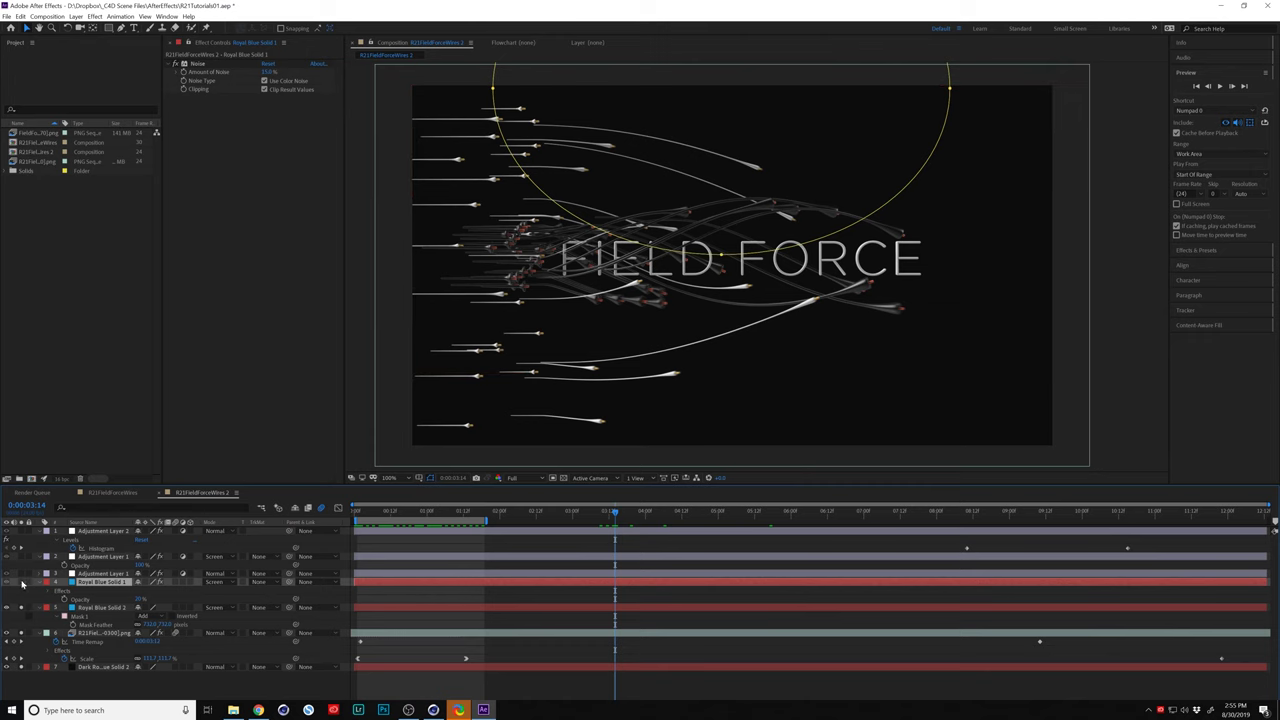
left_click(20, 584)
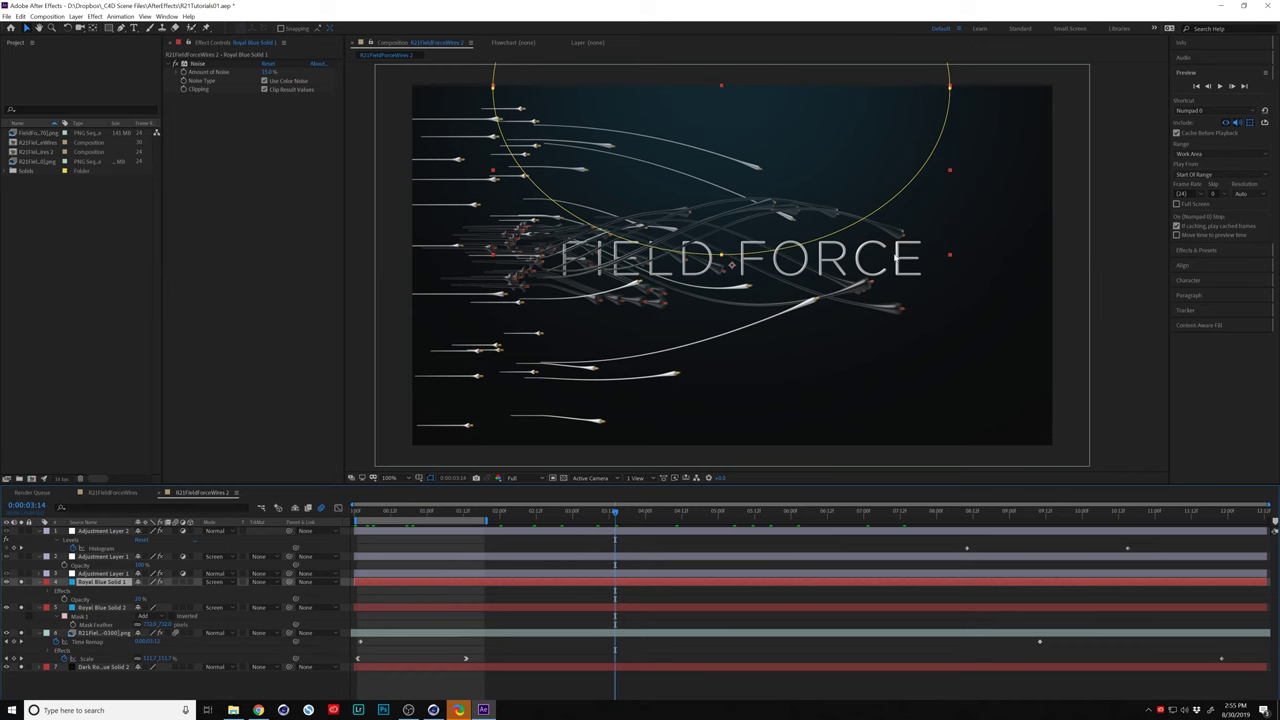
left_click(349, 416)
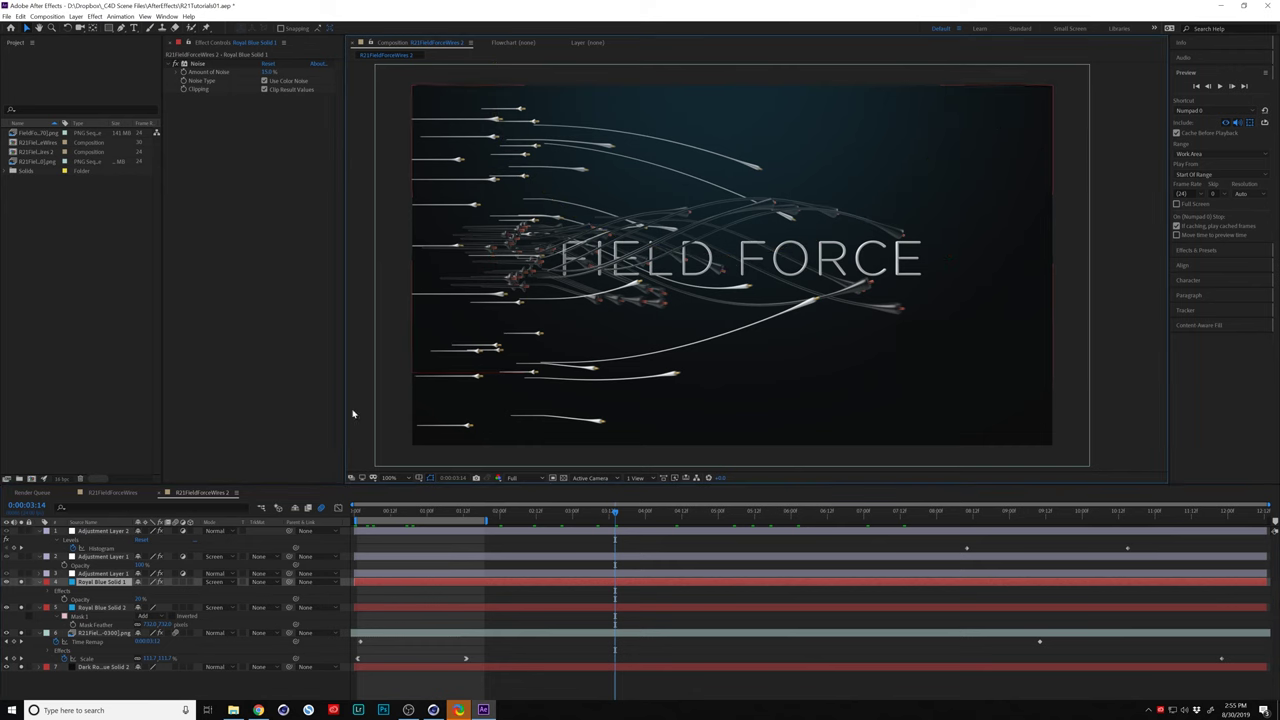
Step: Solo the lower Adjustment Layer 1, directly above Royal Blue Solid 1, and view the composition at 0:00:02:14
left_click(21, 582)
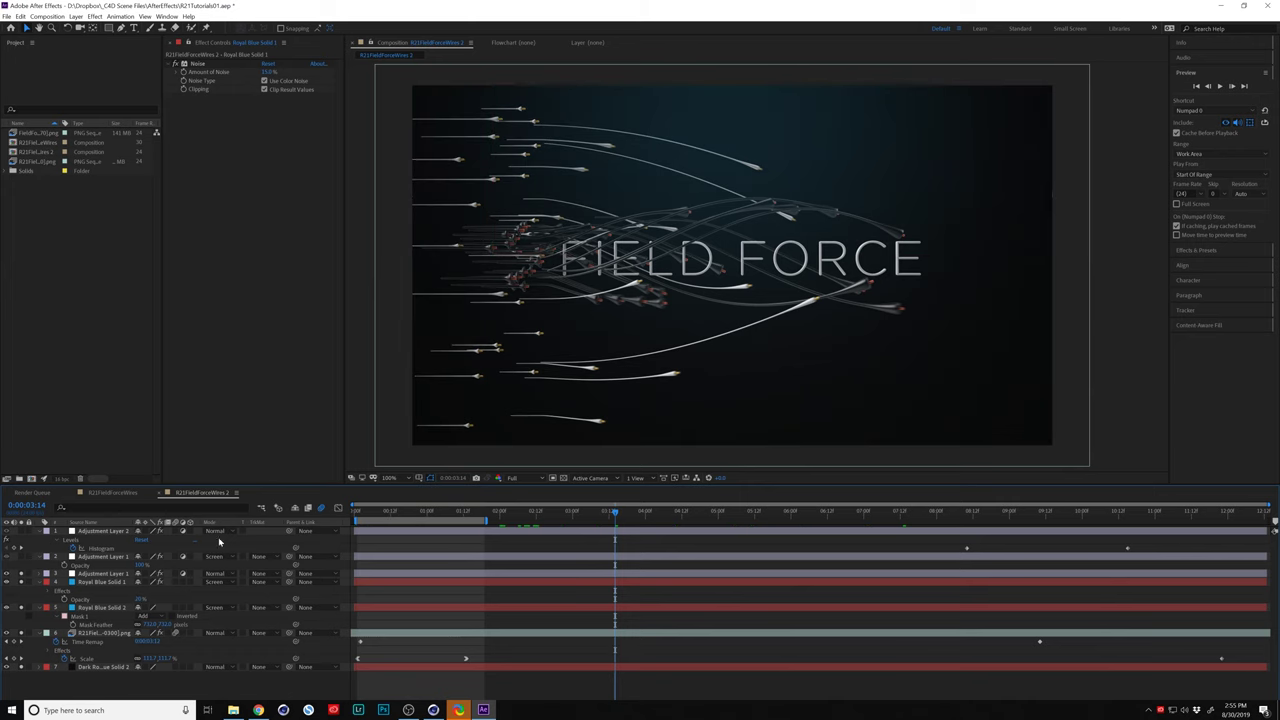
left_click(495, 513)
key("space")
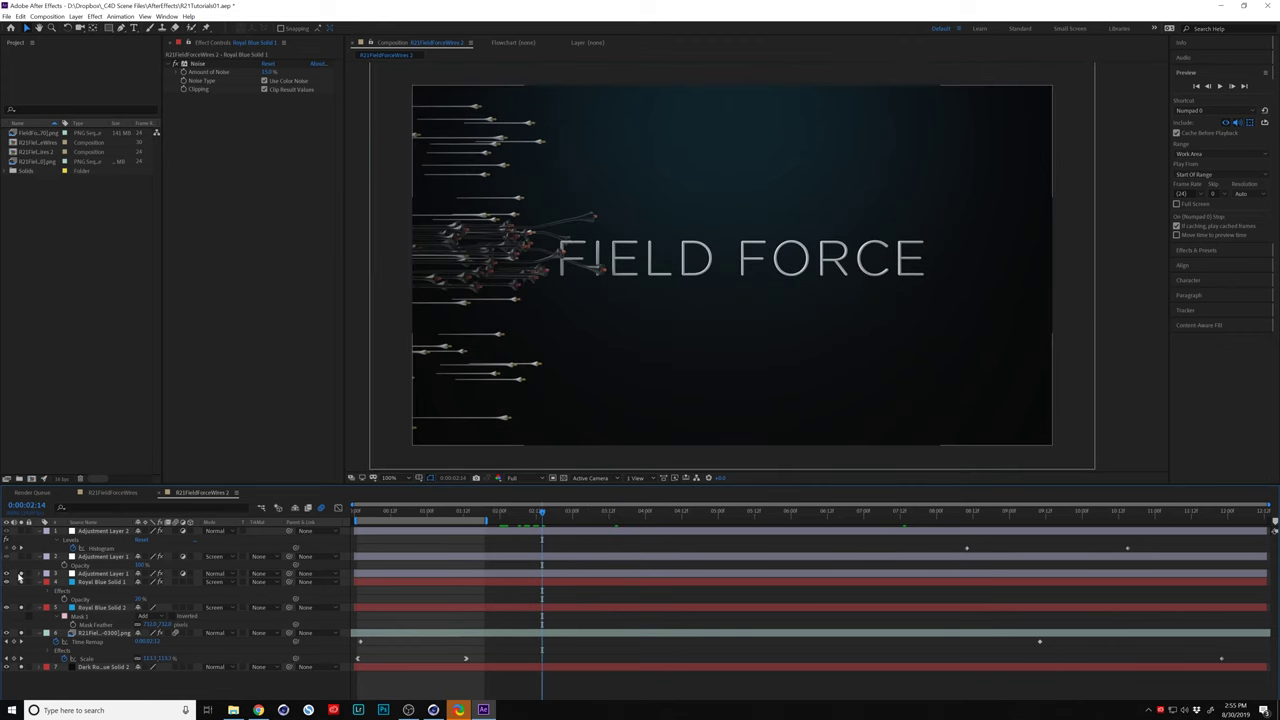
Step: Compare the composition with and without the lower Adjustment Layer 1 by switching its solo state off and on
left_click(21, 574)
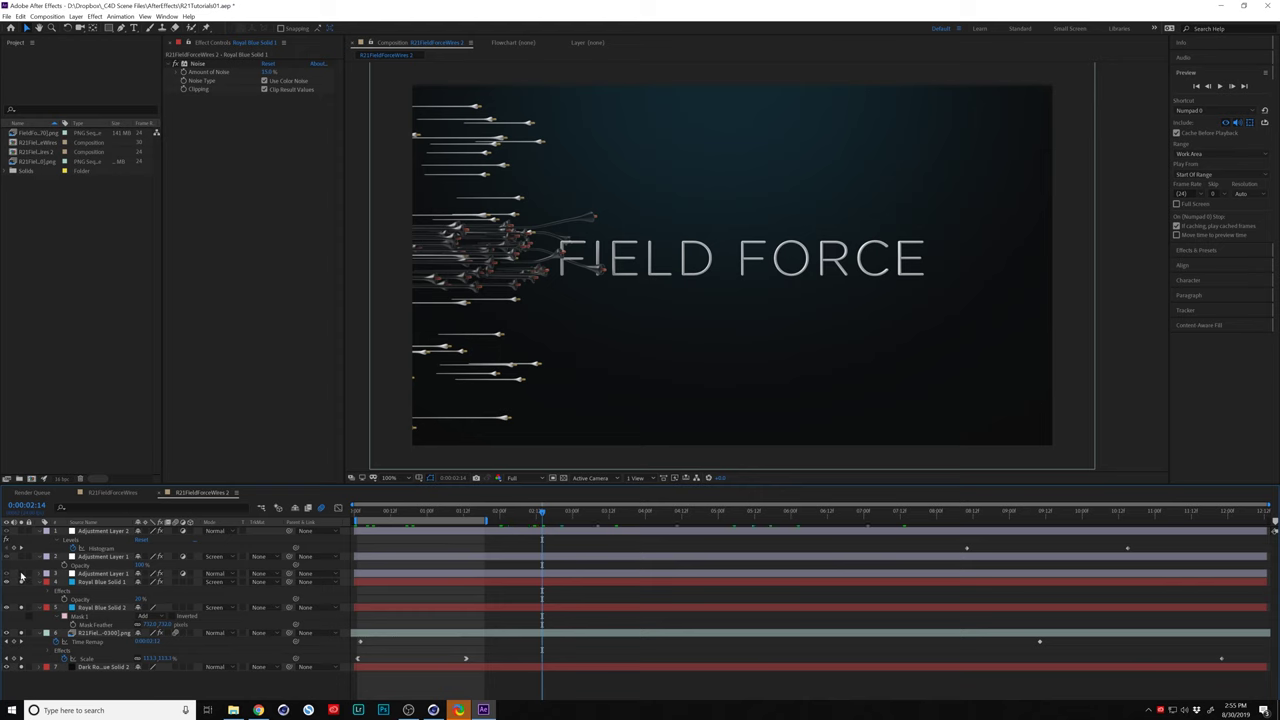
left_click(21, 574)
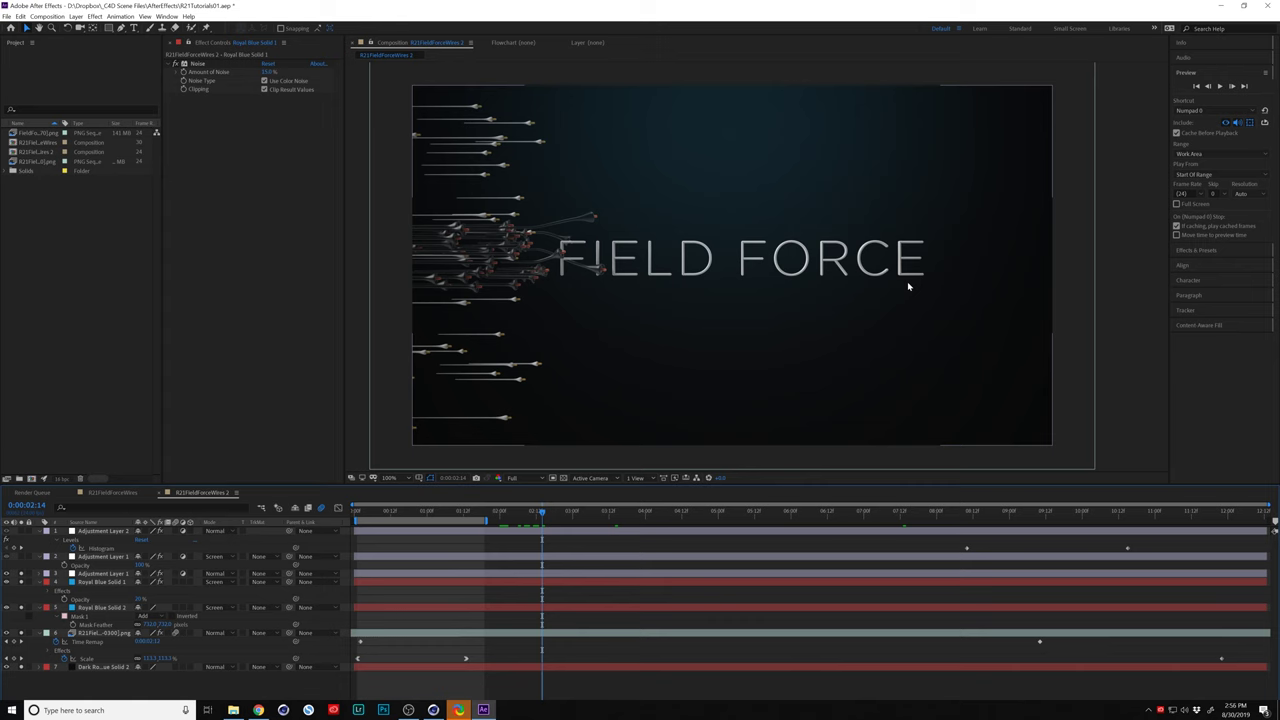
left_click(21, 574)
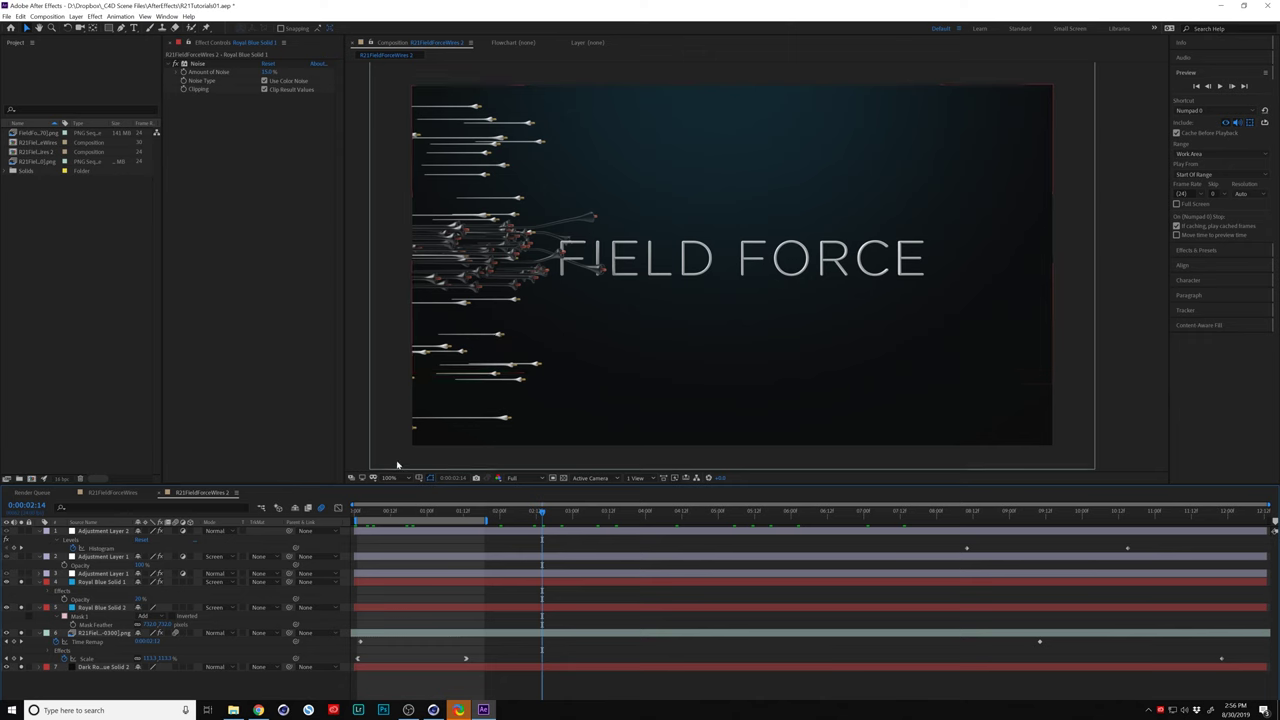
left_click(22, 578)
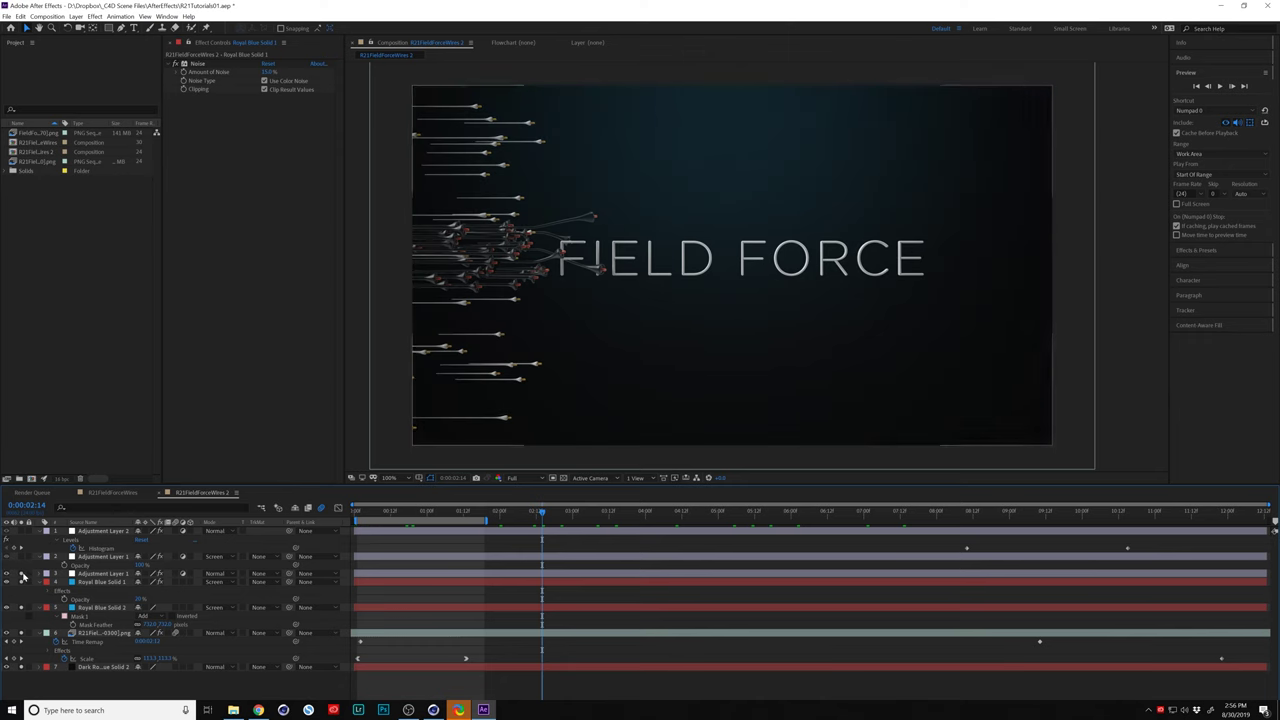
Step: Solo the upper Adjustment Layer 1 and slightly lower the highlight point of its Curves effect
left_click(22, 558)
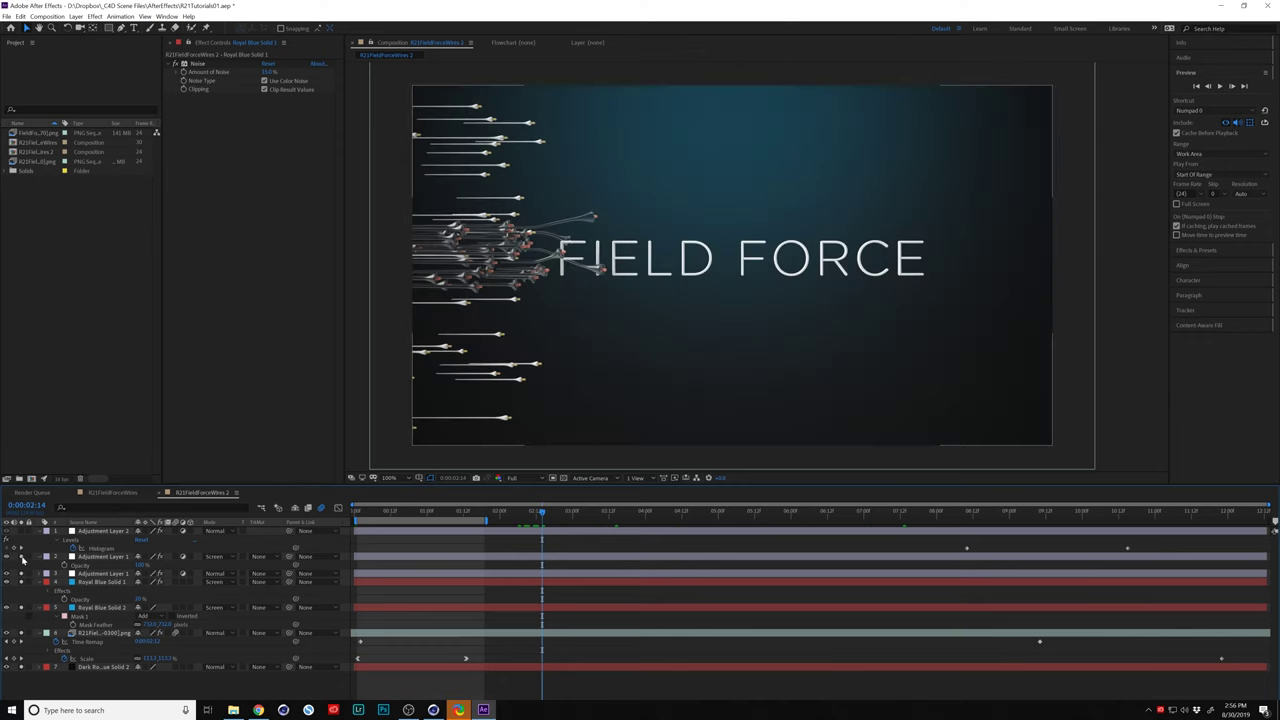
left_click(100, 557)
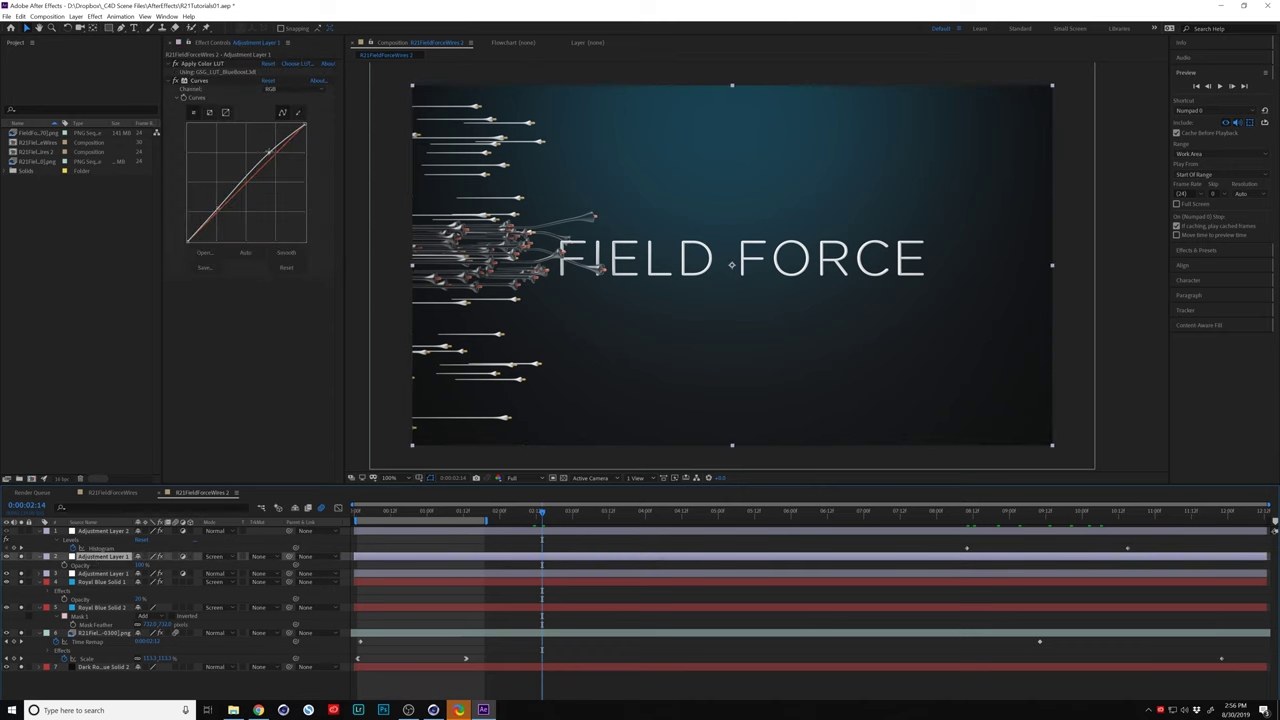
left_click_drag(269, 152, 270, 155)
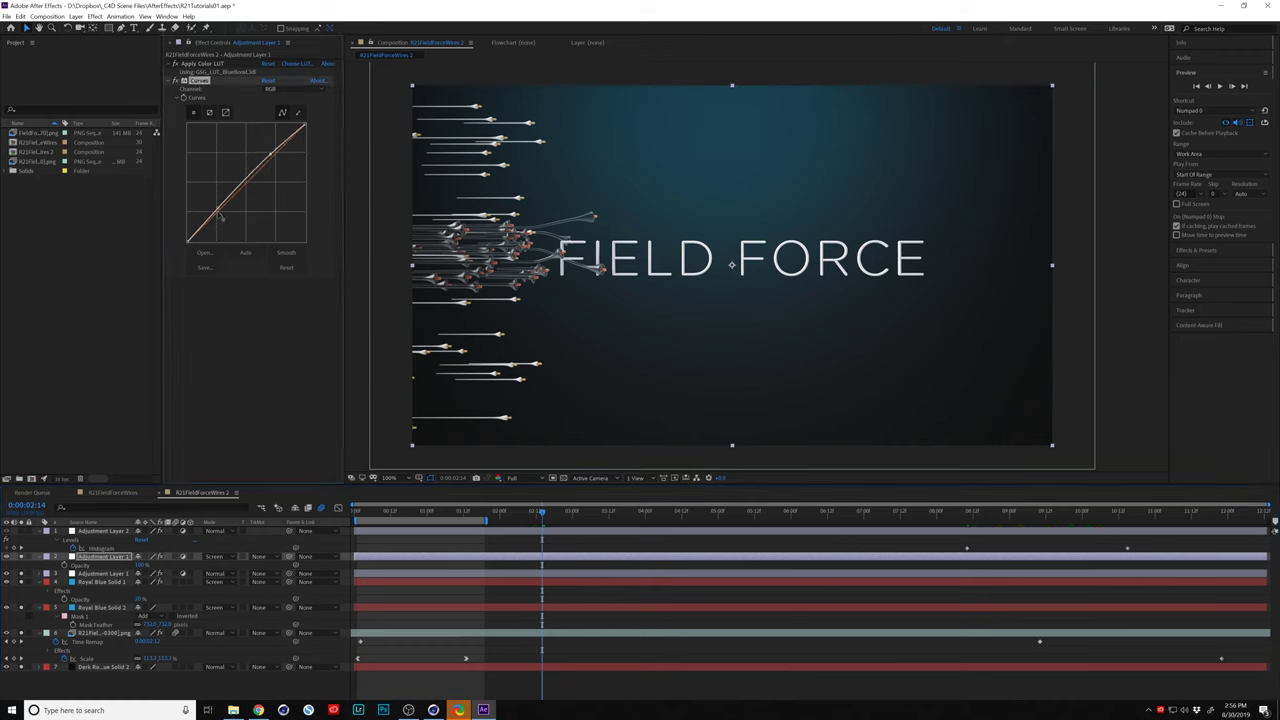
Step: Slightly lower the shadow point of the Curves effect on the upper Adjustment Layer 1
left_click_drag(218, 210, 219, 212)
Step: Solo and select Adjustment Layer 2, and scrub from its Levels keyframe at 0:00:08:10 through the later keyframe to examine the fade, then return near the start
left_click(22, 531)
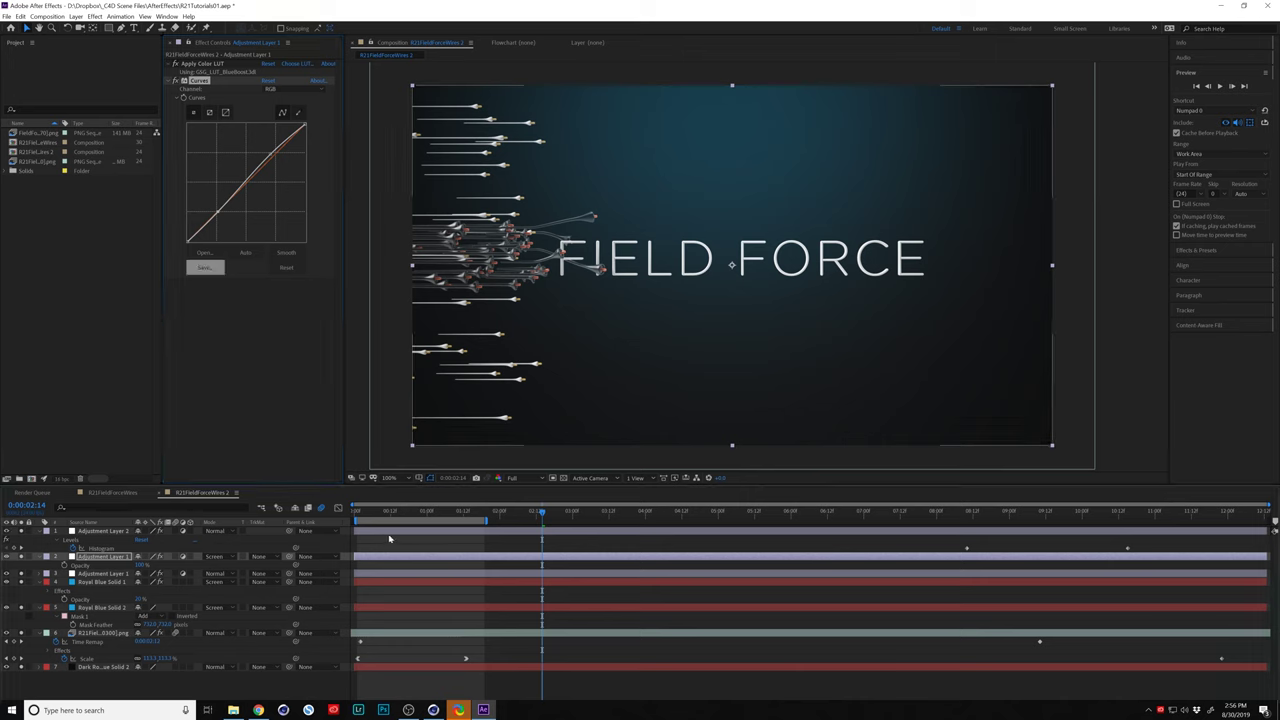
left_click(106, 531)
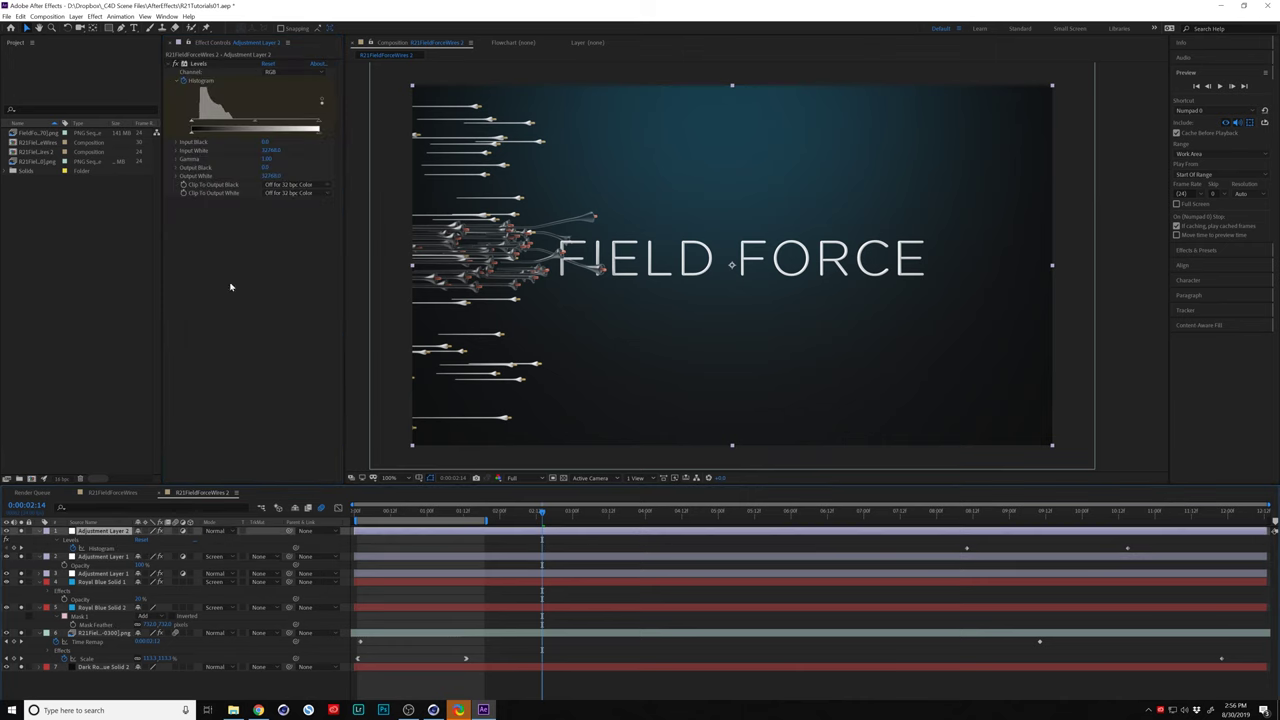
left_click(968, 515)
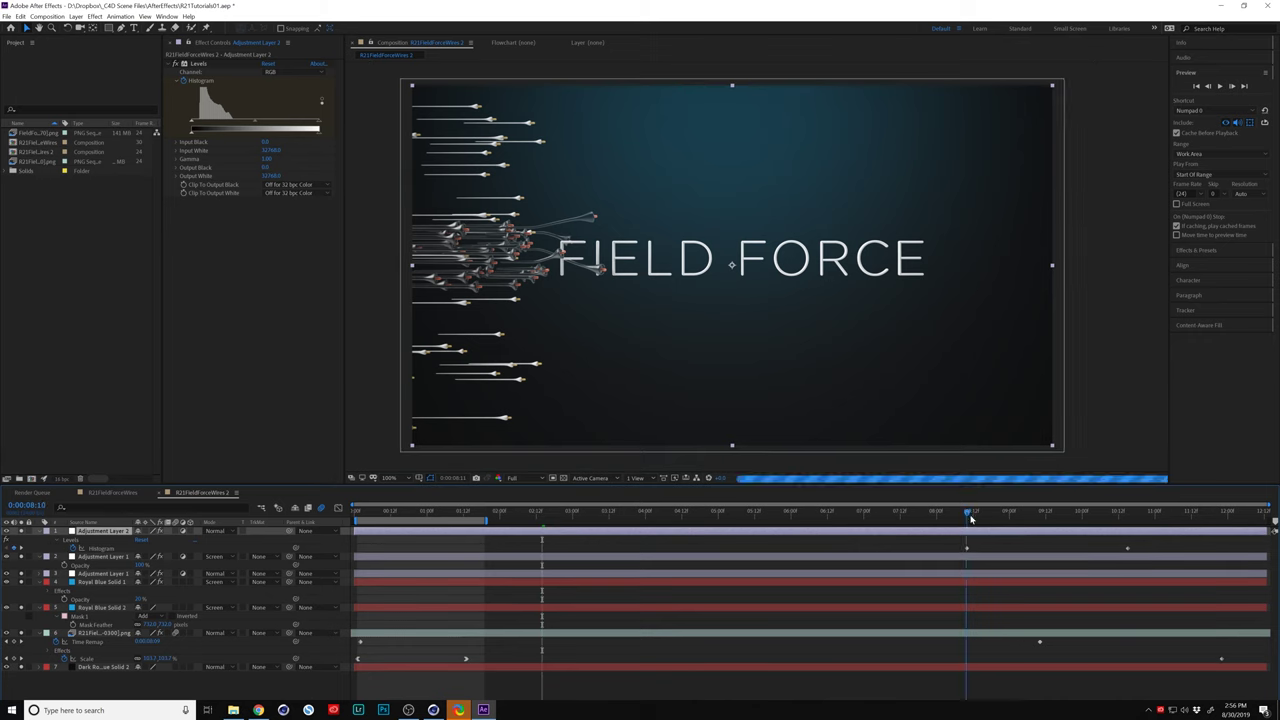
left_click_drag(1000, 521, 1123, 536)
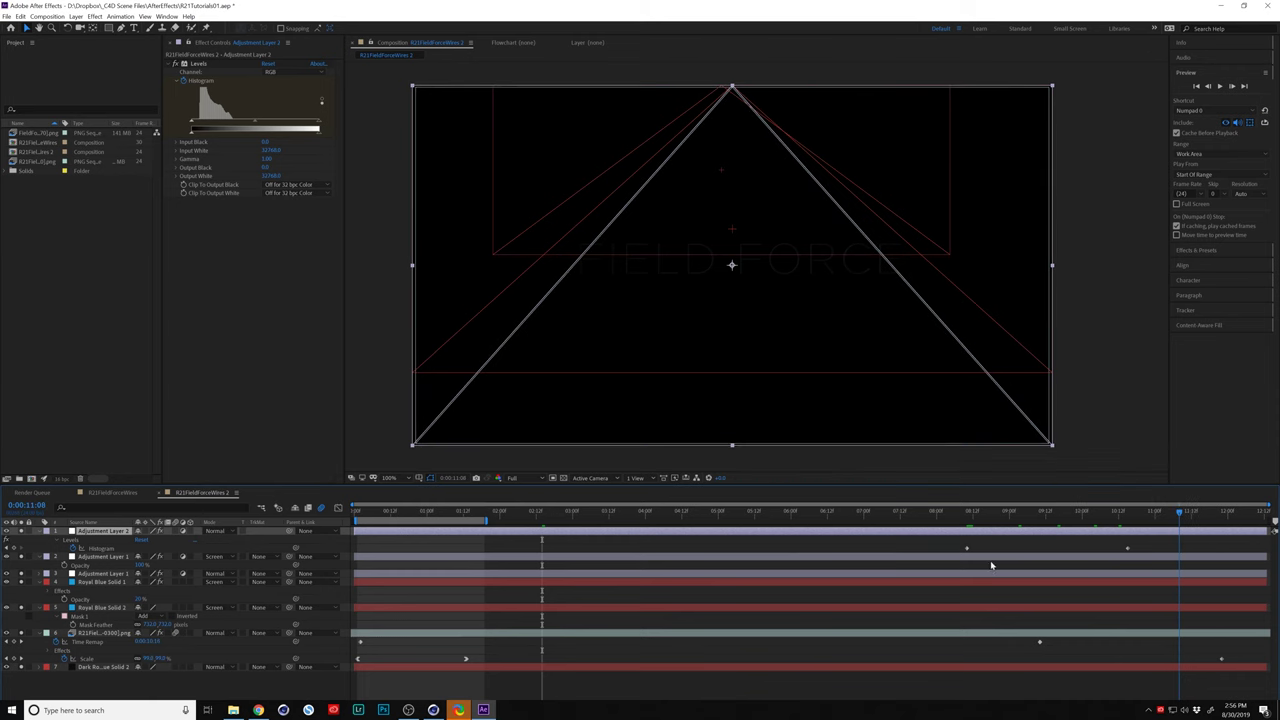
left_click_drag(1210, 571, 353, 570)
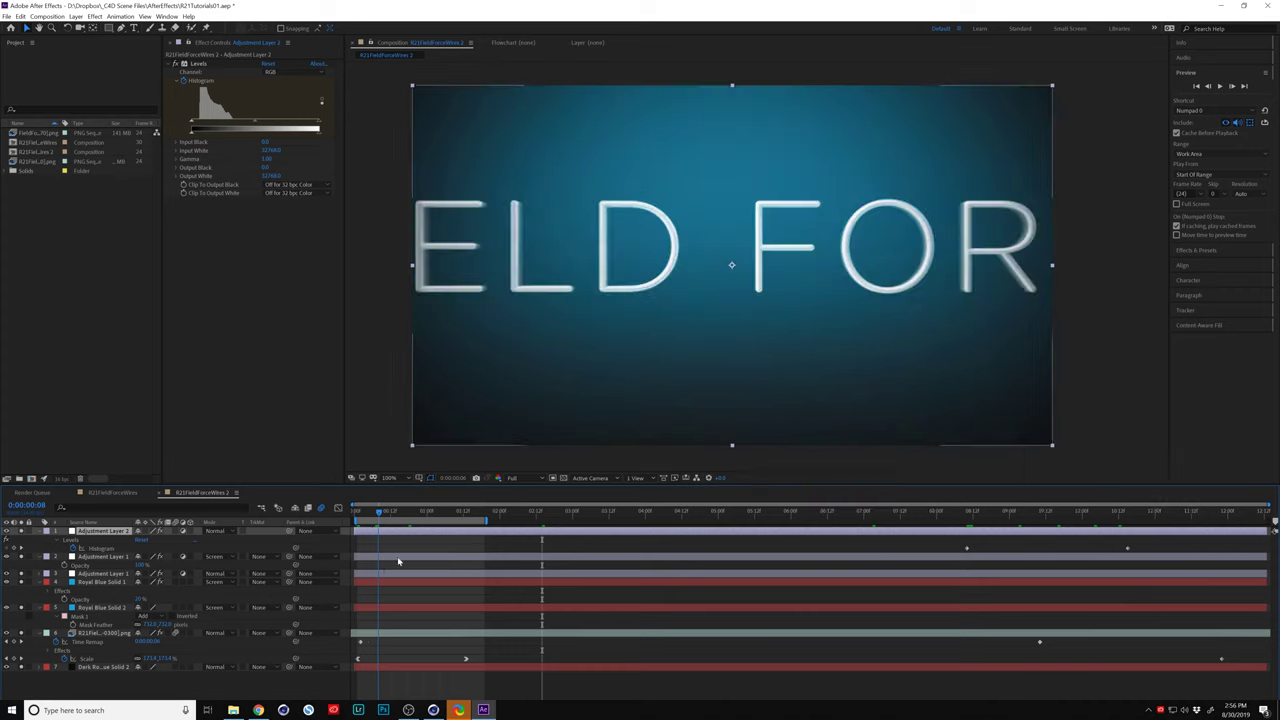
Step: Preview the graded composition and examine the wires around the title near 0:00:04:22
key("space")
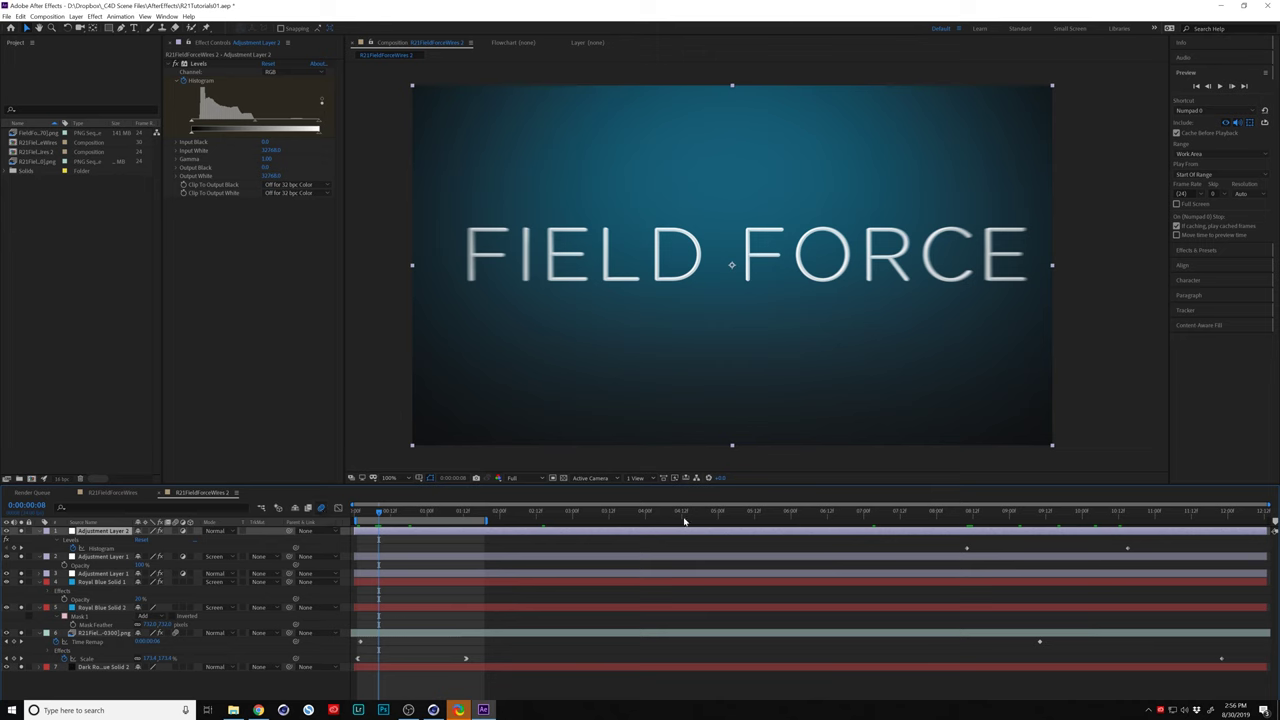
left_click(713, 512)
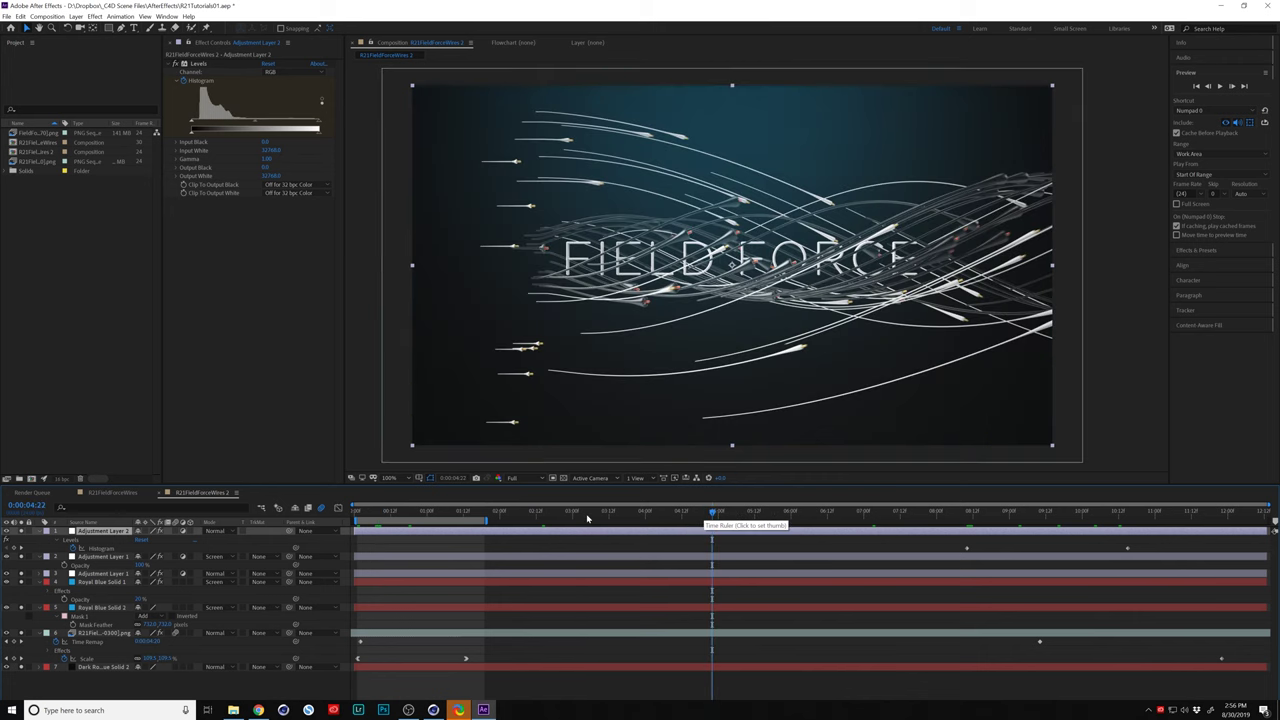
left_click(225, 614)
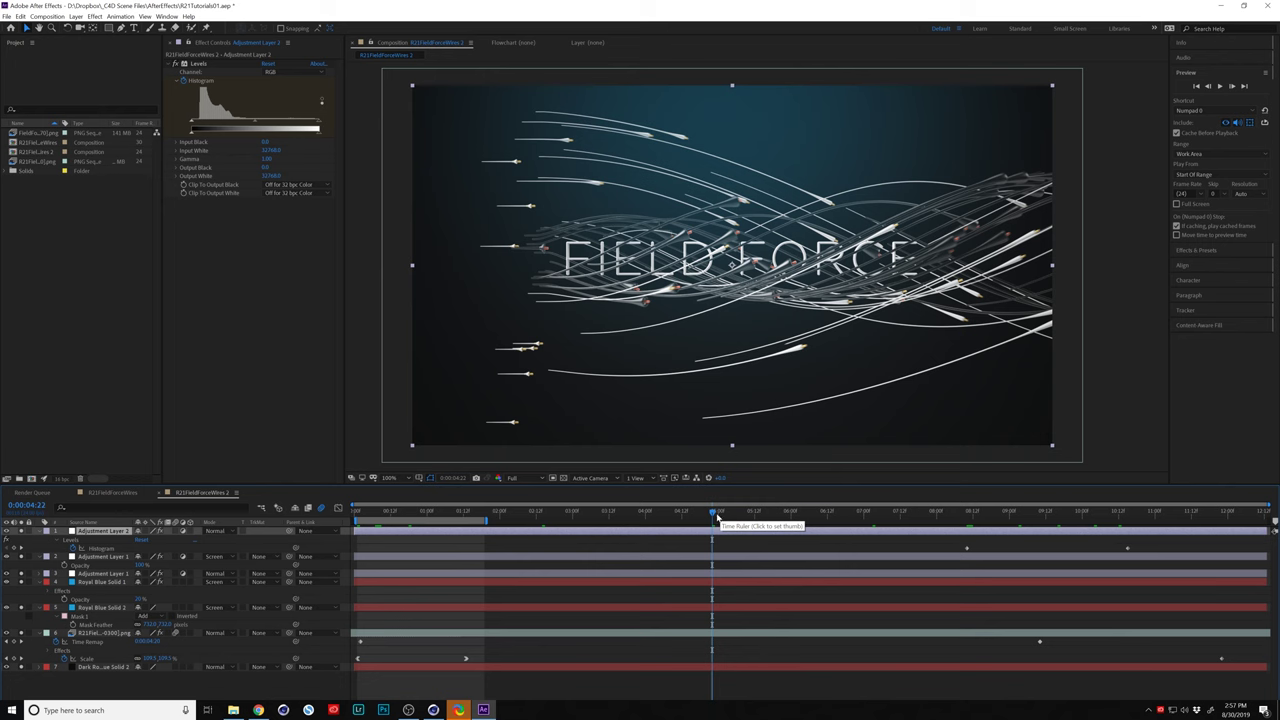
left_click_drag(715, 515, 711, 515)
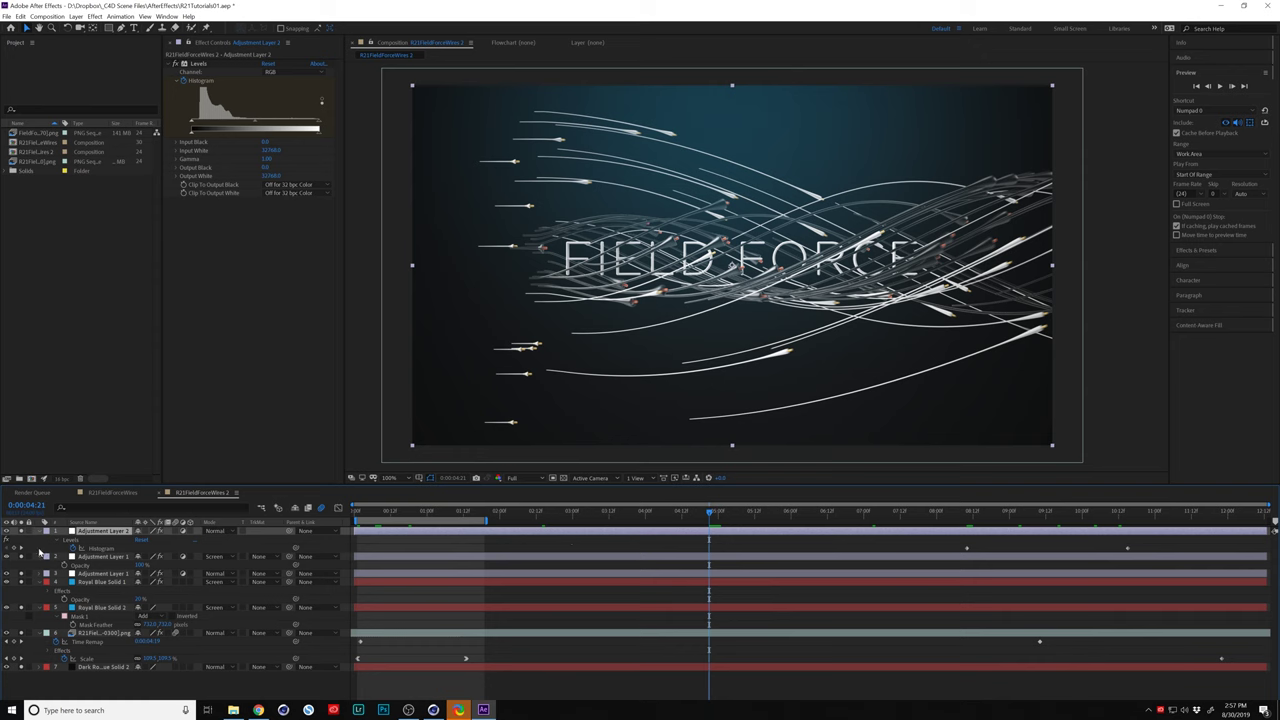
key("space")
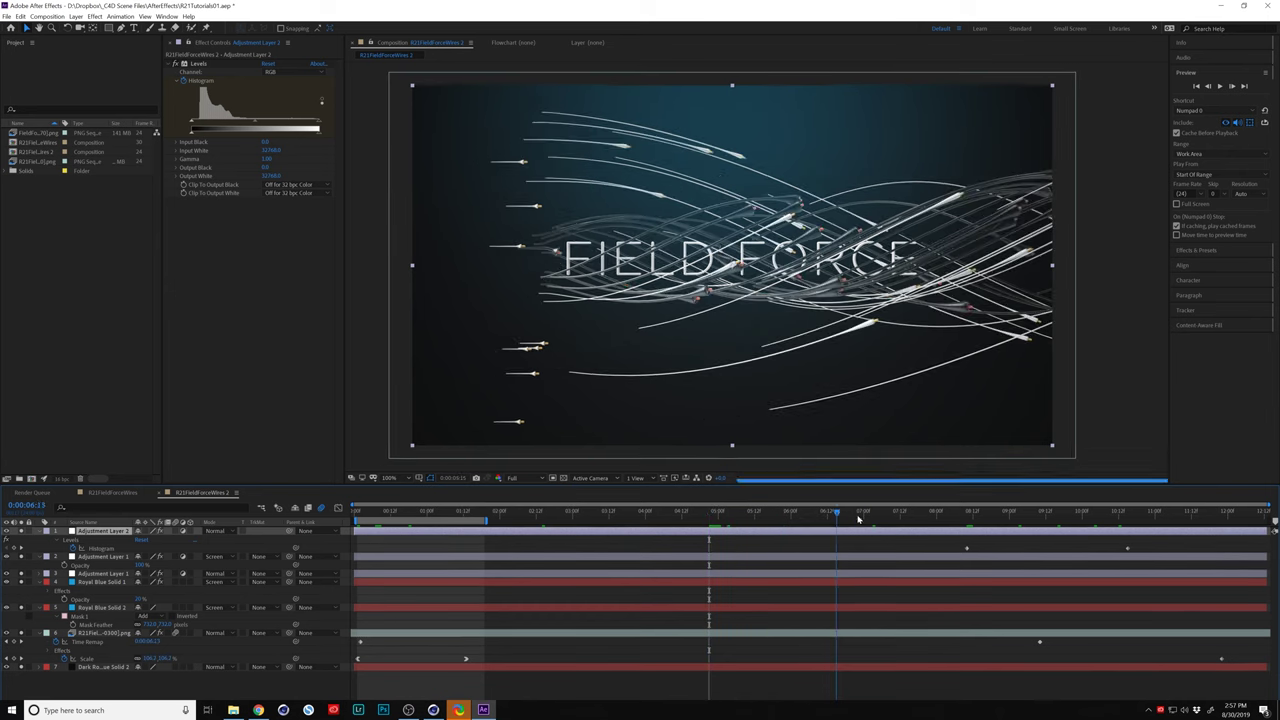
Step: At 0:00:02:02, change the colour of the Dark Royal Blue Solid 2 background layer to a deep orange-red in its solid settings
left_click_drag(710, 527, 505, 540)
left_click(106, 667)
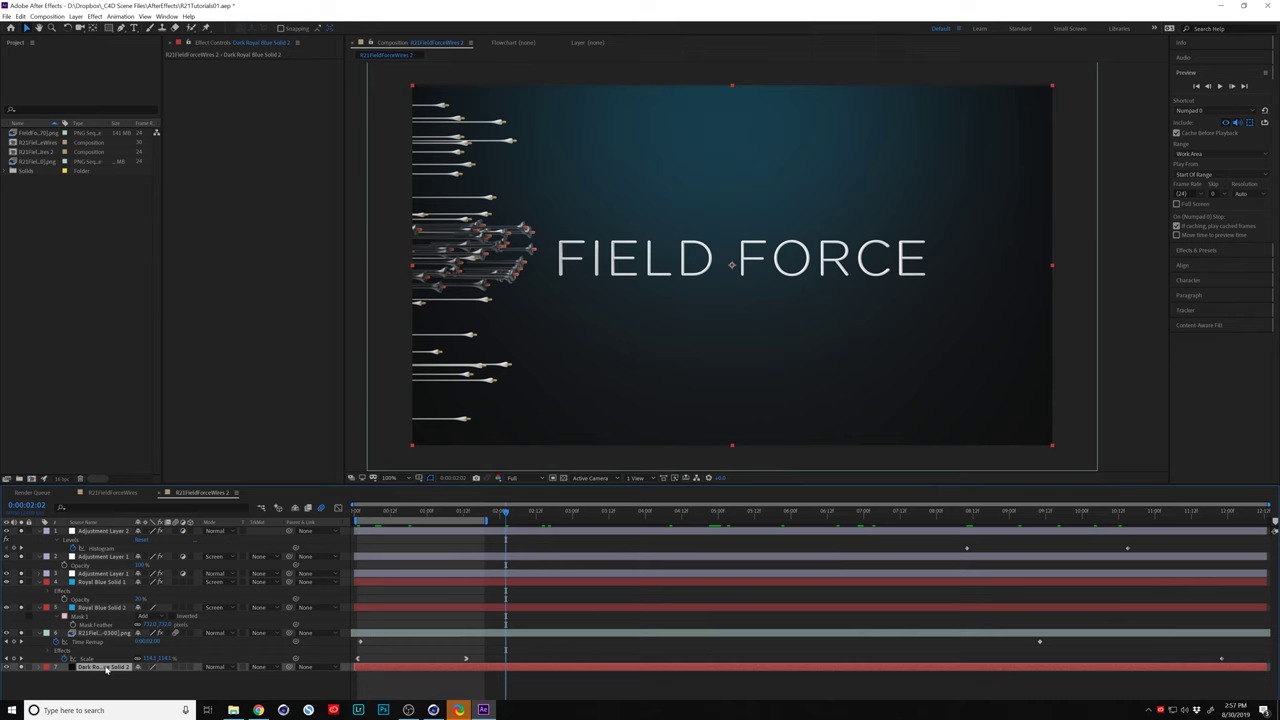
key("ctrl+shift+y")
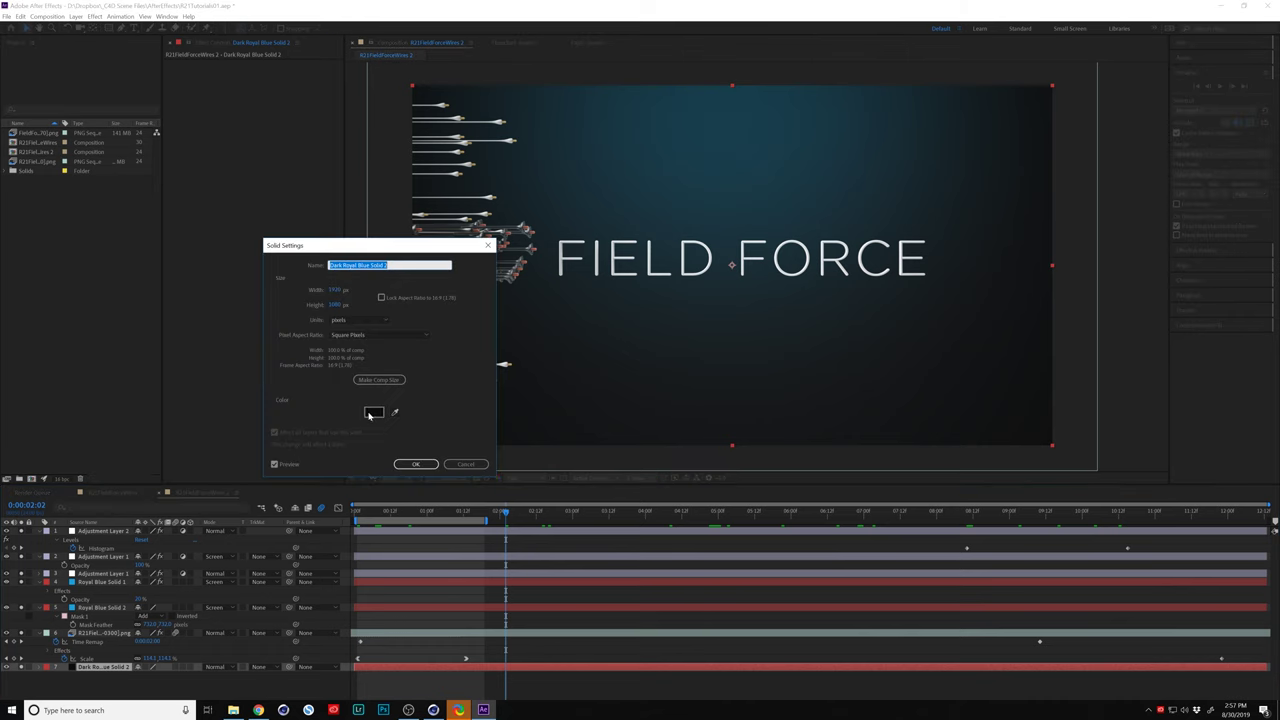
left_click(373, 411)
left_click(457, 533)
left_click_drag(457, 533, 460, 531)
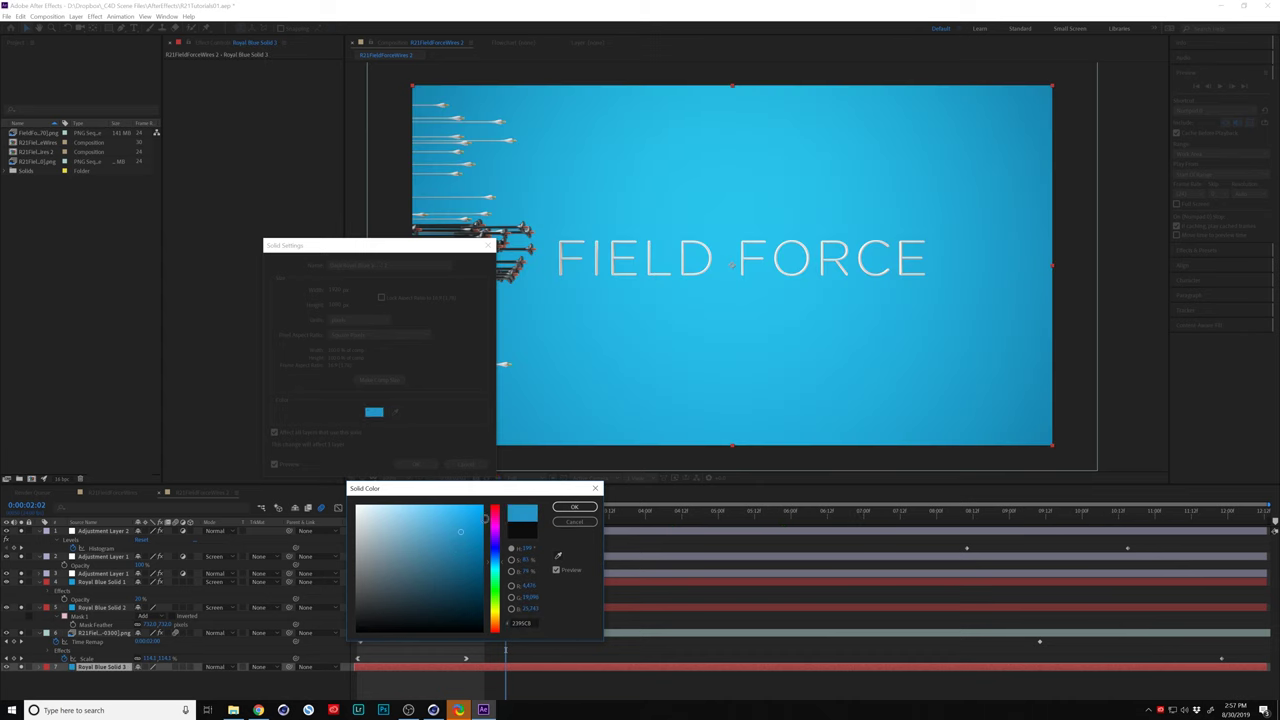
left_click(495, 525)
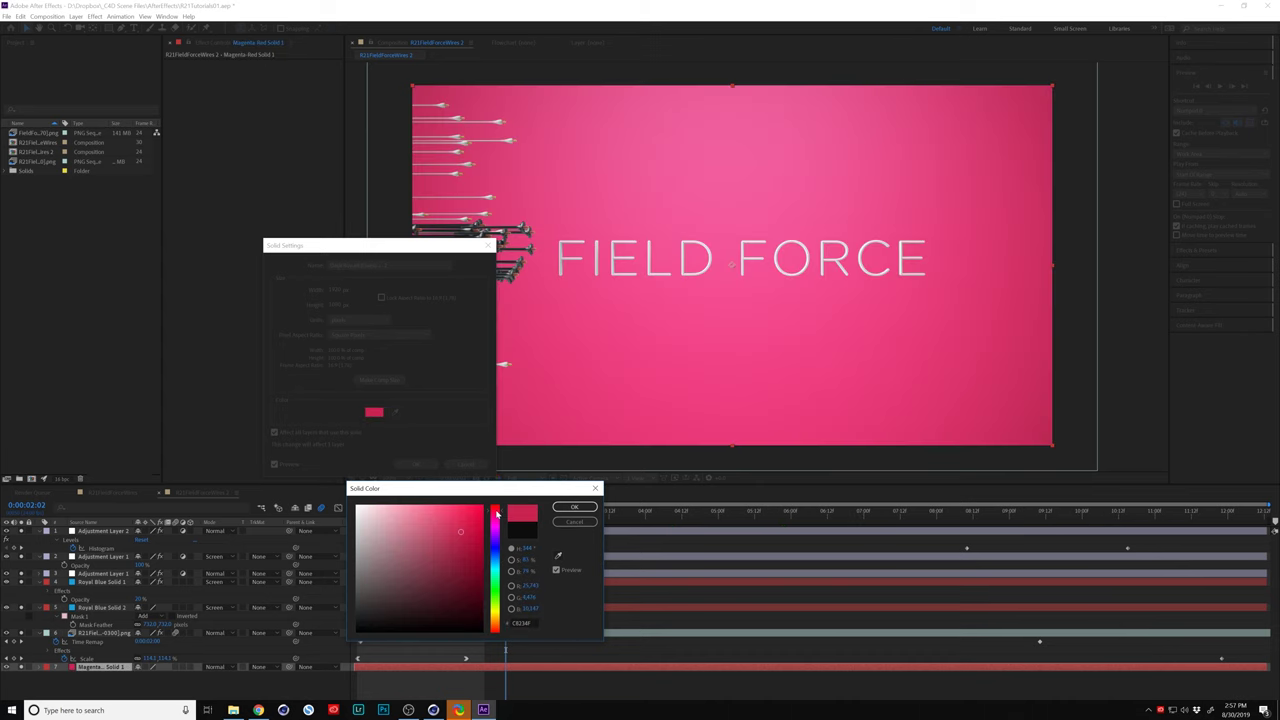
left_click(464, 539)
left_click(459, 540)
left_click(489, 526)
left_click_drag(489, 526, 492, 631)
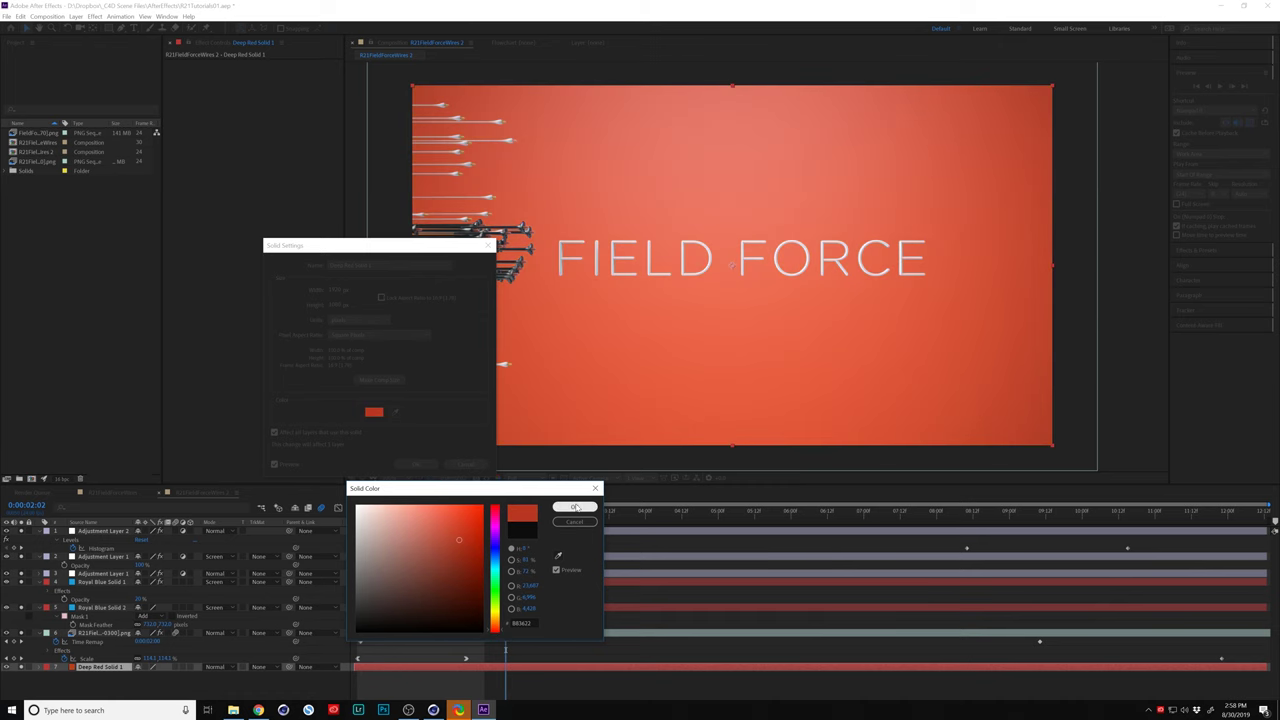
left_click(575, 507)
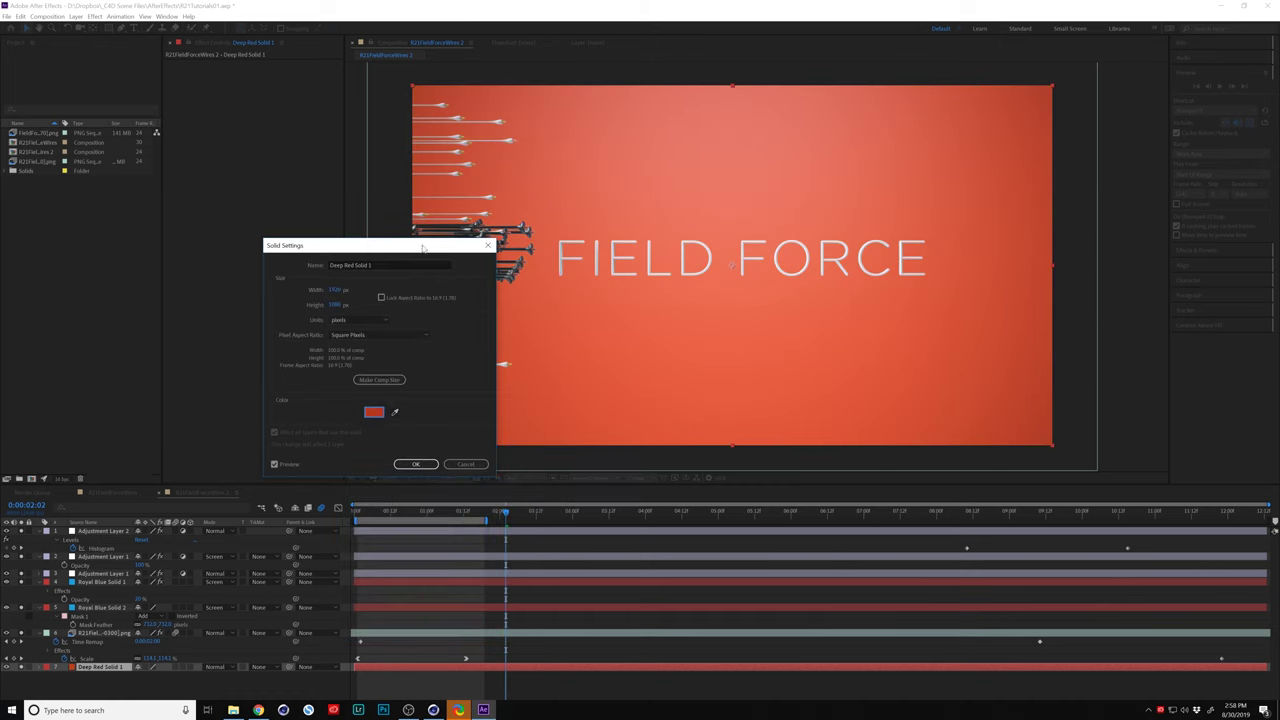
left_click(417, 464)
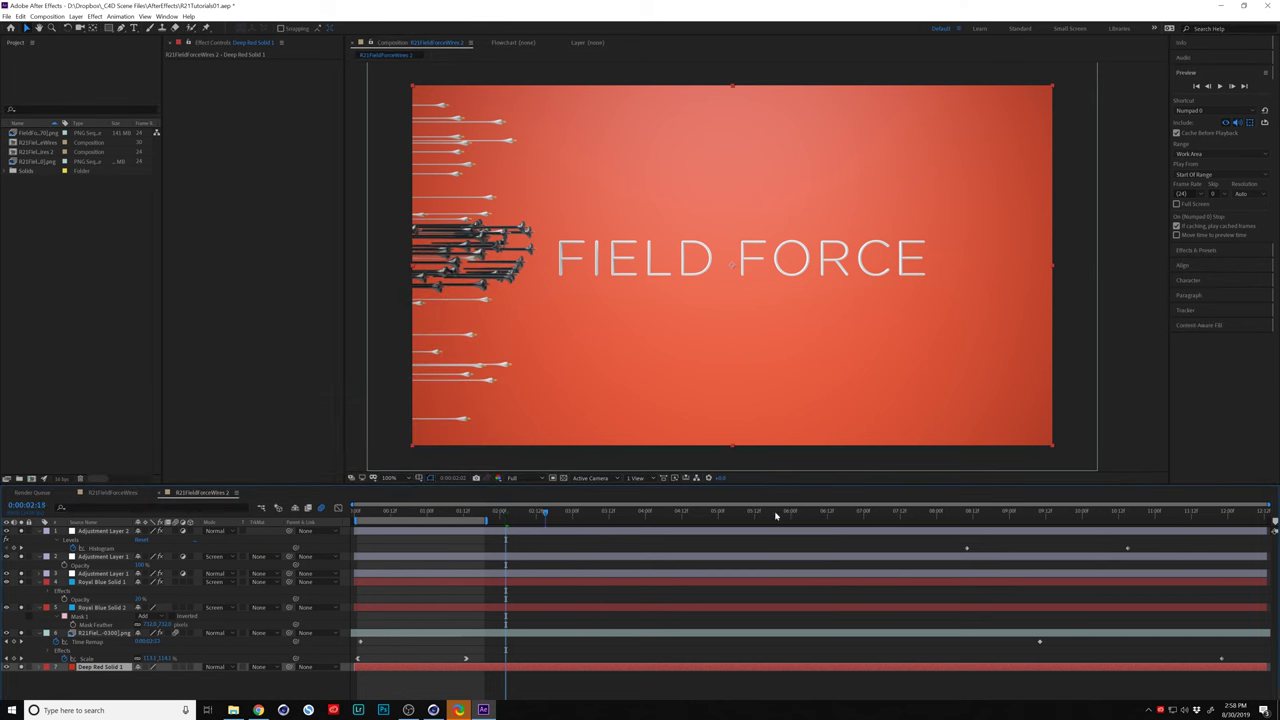
Step: View the recoloured composition at 0:00:06:05 and 0:00:05:04, and turn off the solo of Royal Blue Solid 1
left_click(806, 513)
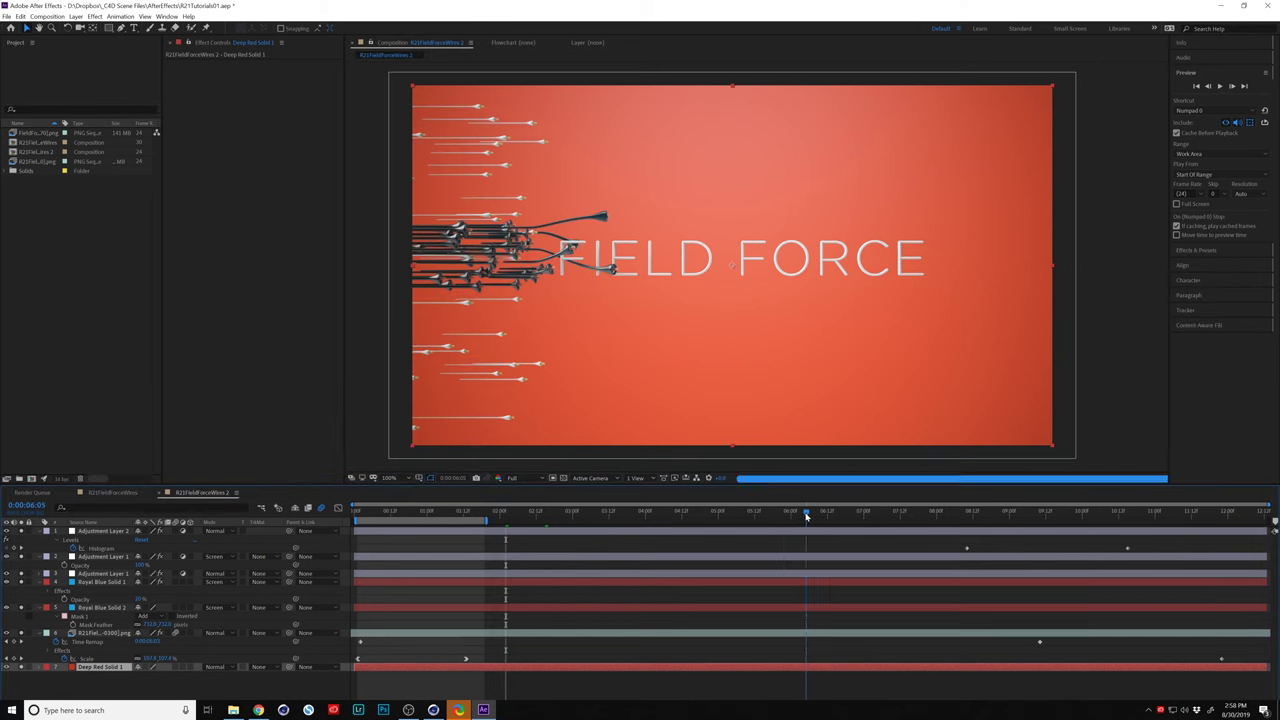
left_click(731, 513)
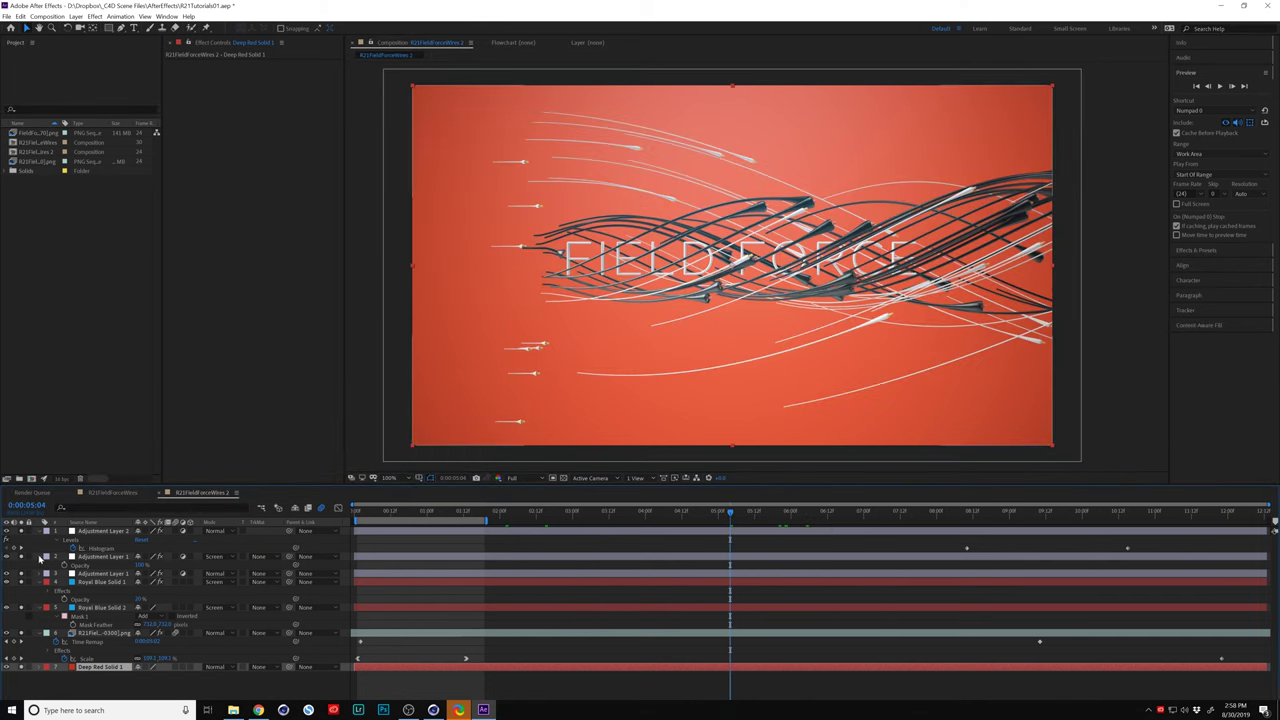
left_click(20, 585)
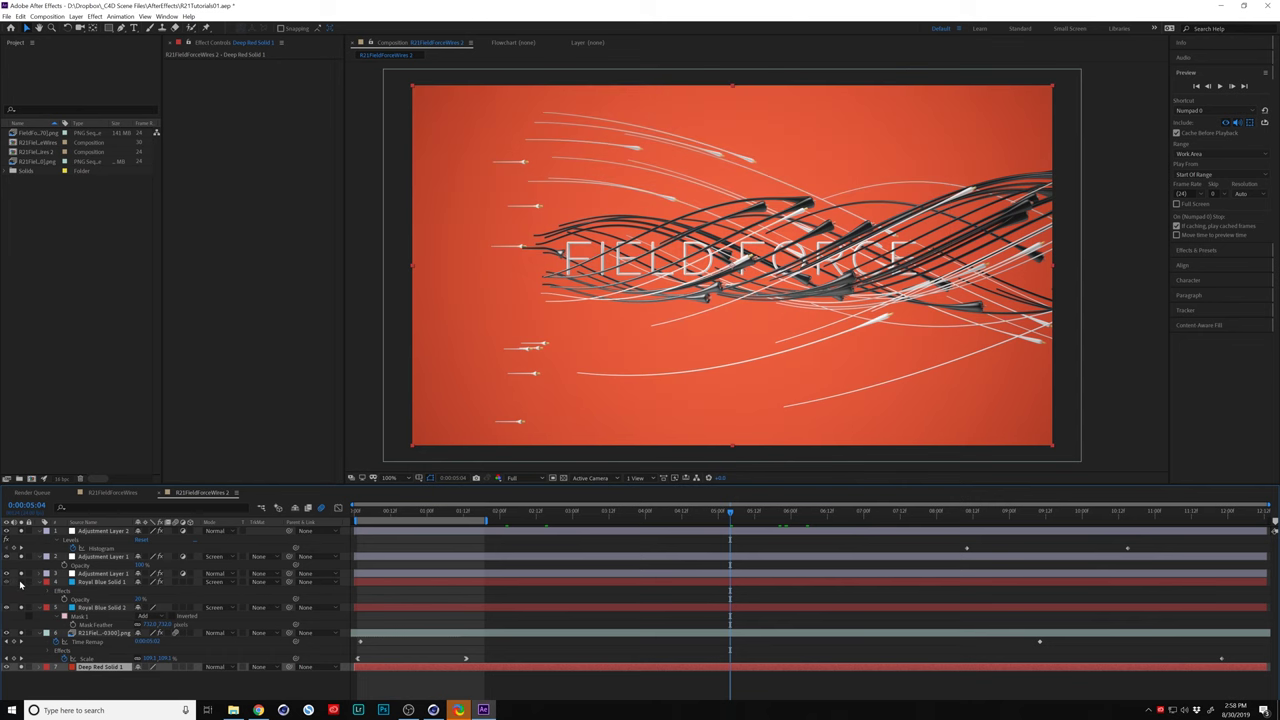
Step: Examine the wires over the red background at several times between 0:00:02:09 and 0:00:05:01
left_click_drag(709, 517, 527, 517)
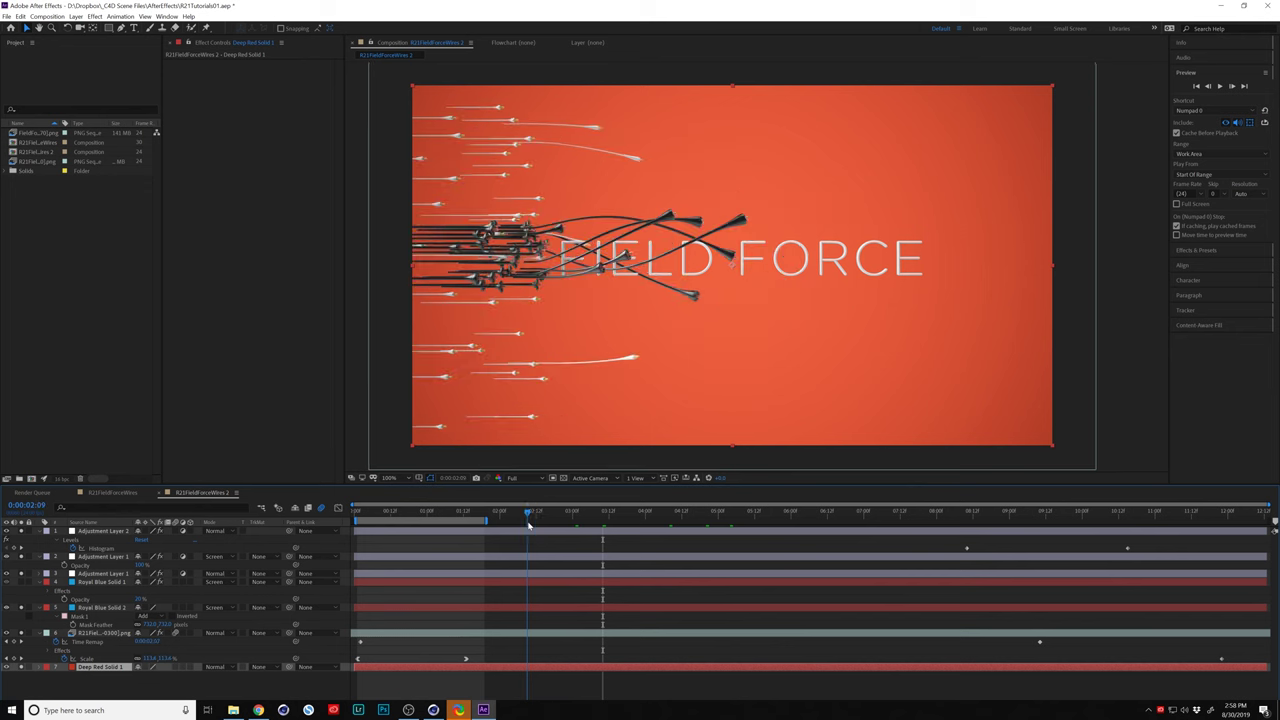
left_click(716, 515)
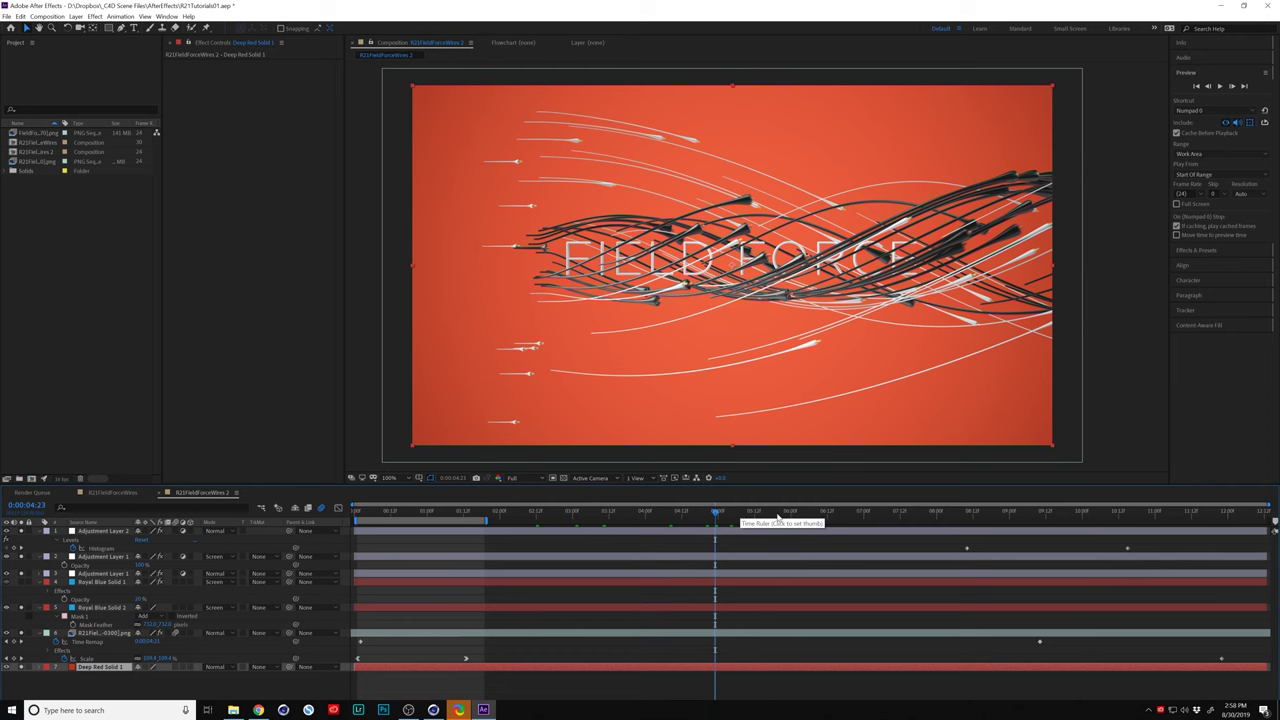
left_click(721, 516)
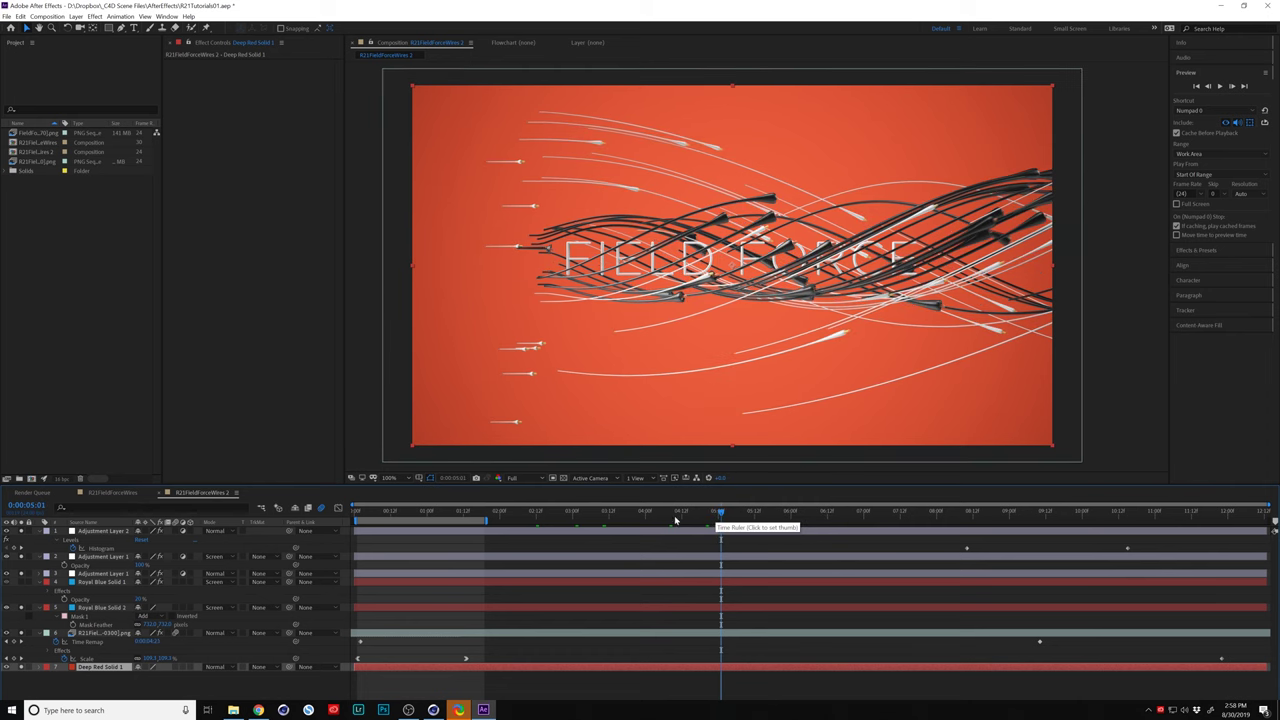
left_click(697, 516)
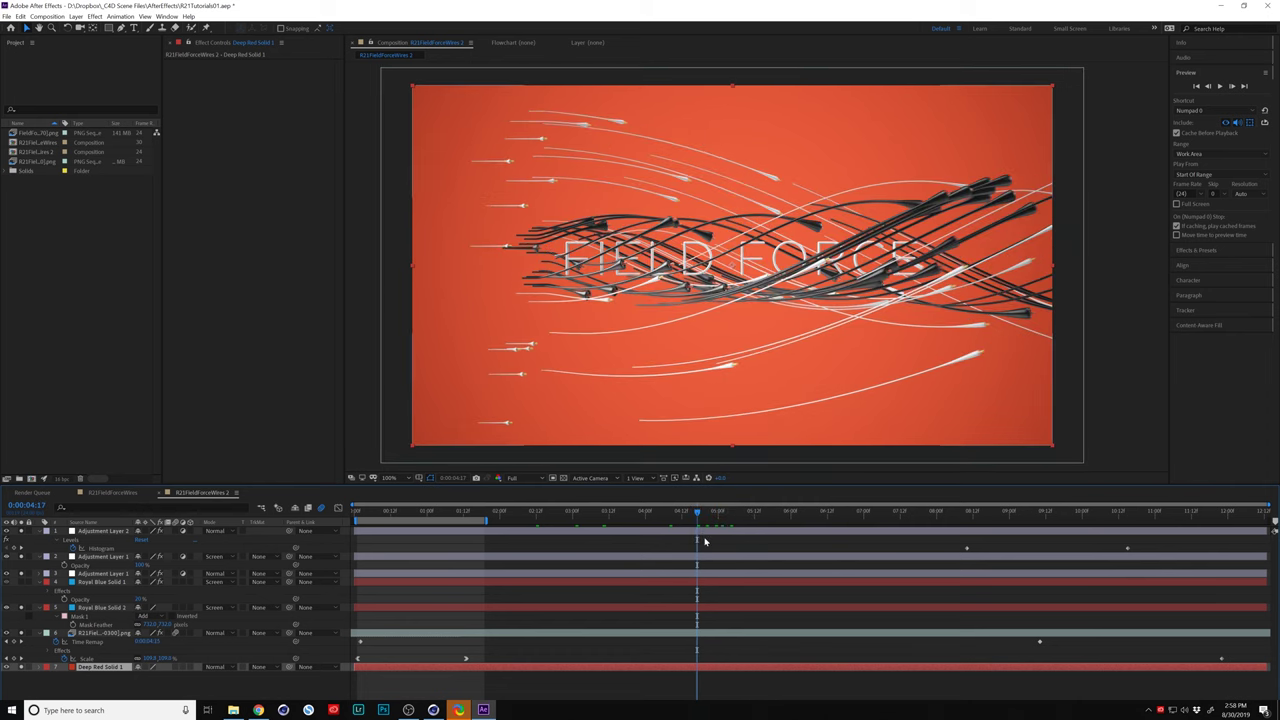
left_click(687, 517)
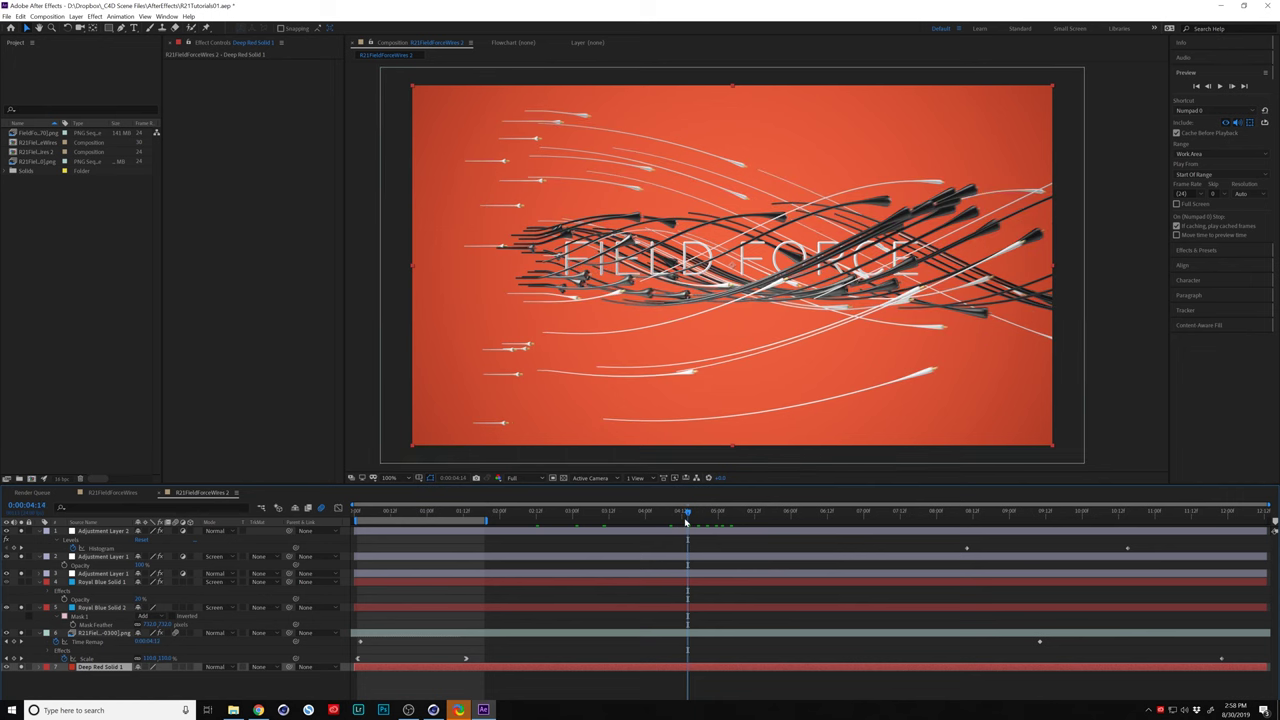